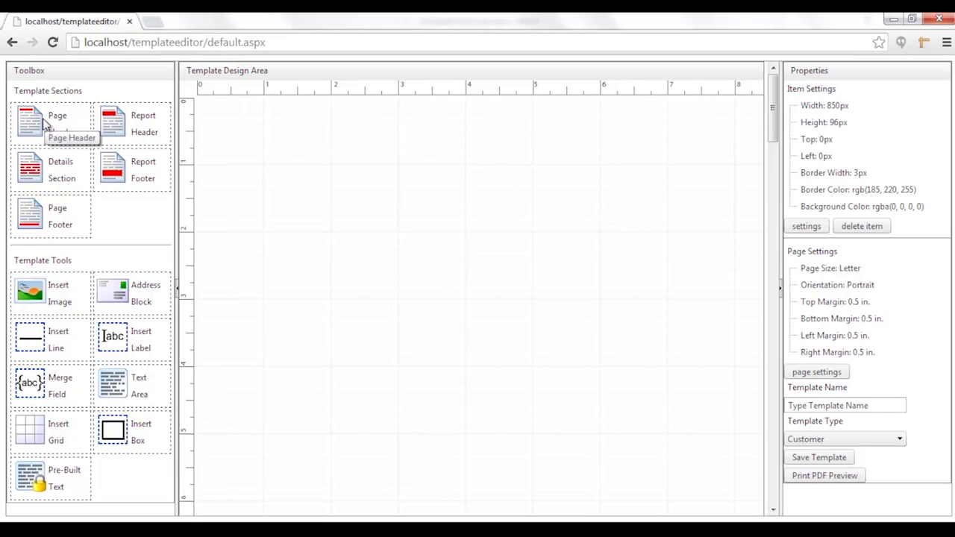
- Add Page Header, Report Header, Details, Report Footer and Page Footer sections, stretching the page header taller
left_click_drag(41, 125, 248, 142)
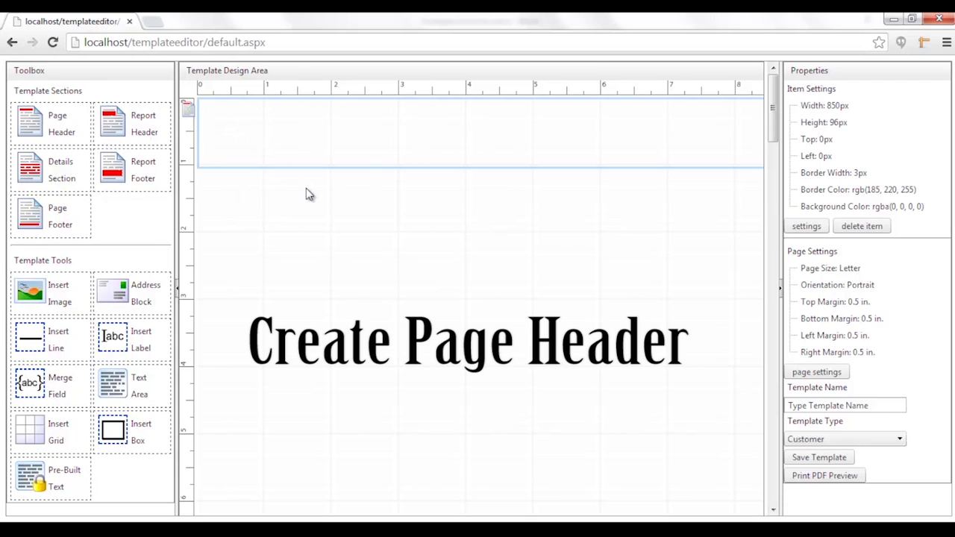
left_click_drag(328, 167, 333, 238)
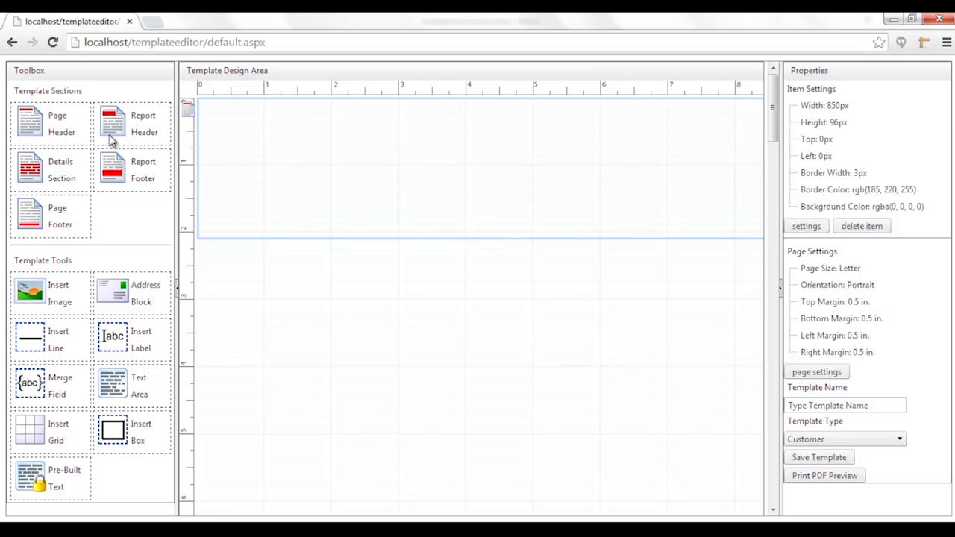
left_click_drag(120, 130, 284, 295)
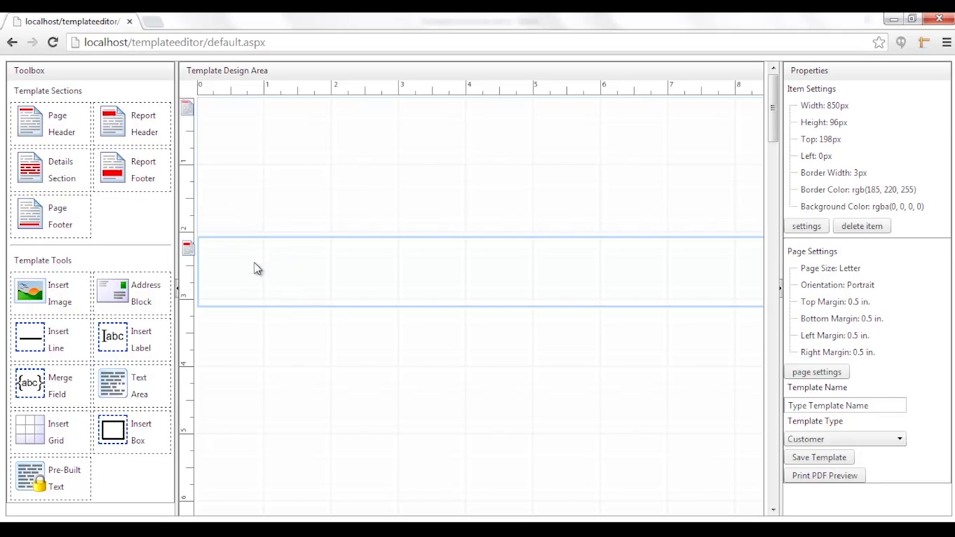
left_click_drag(52, 171, 290, 368)
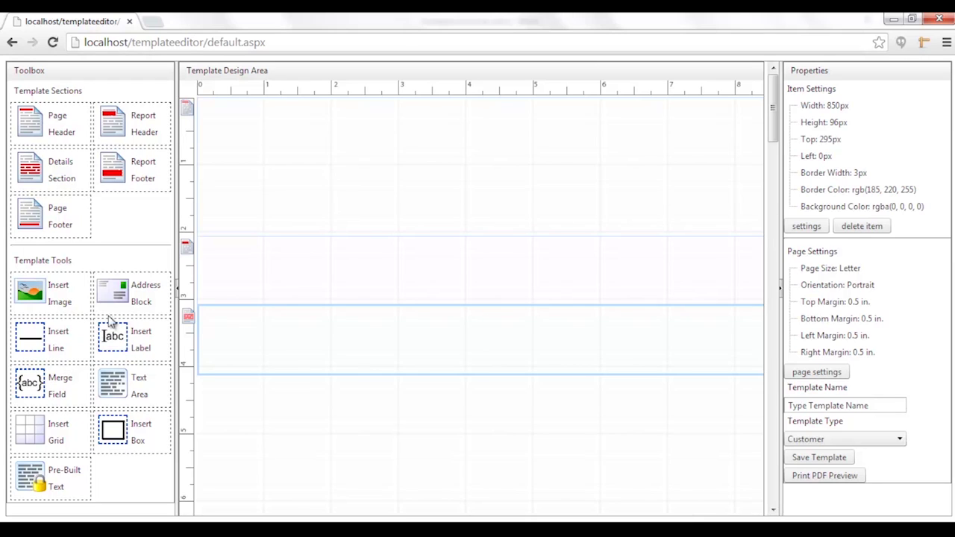
left_click_drag(135, 170, 274, 416)
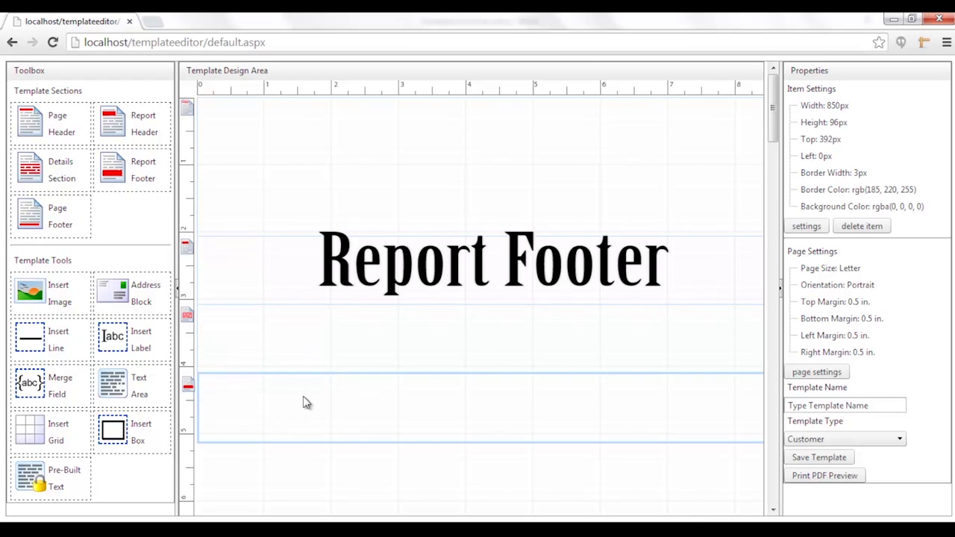
left_click_drag(64, 224, 292, 485)
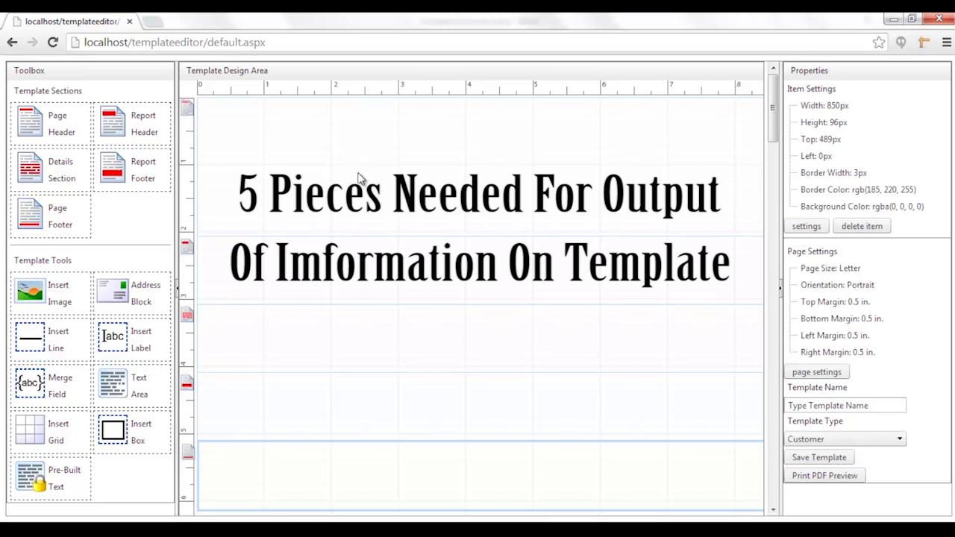
- Fine-tune the page header band's height to 193px
left_click(310, 191)
mouse_move(326, 236)
left_mouse_down()
mouse_move(347, 169)
mouse_move(326, 233)
left_mouse_up()
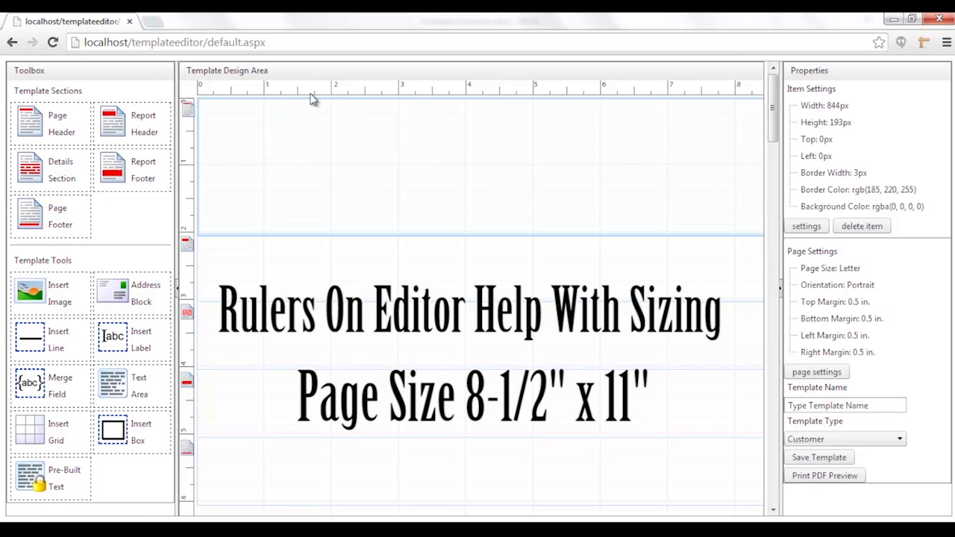
scroll(191, 196, "down", 7)
scroll(276, 287, "up", 7)
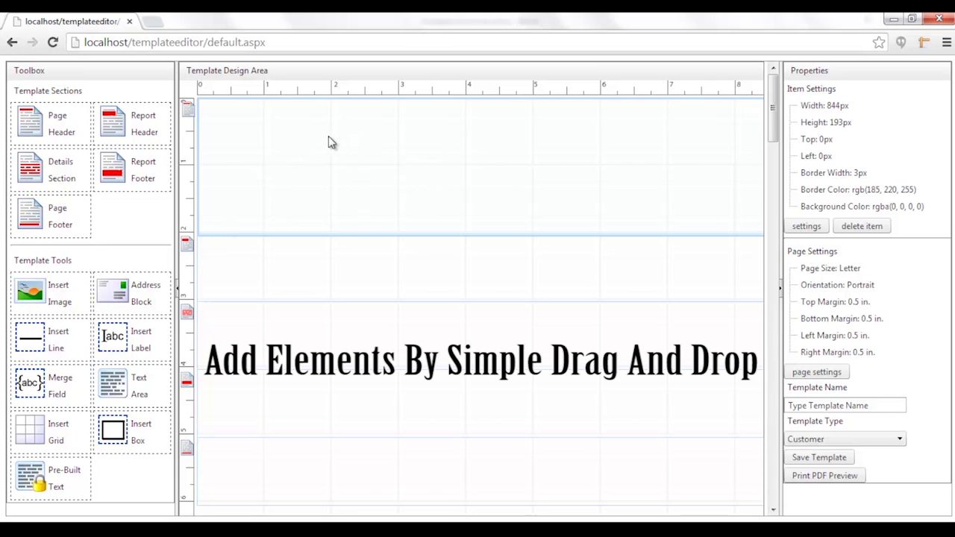
- Enlarge the page header to about 229px, add a 163px-wide image box and an address block below it
left_click_drag(246, 237, 179, 262)
left_click_drag(31, 294, 258, 140)
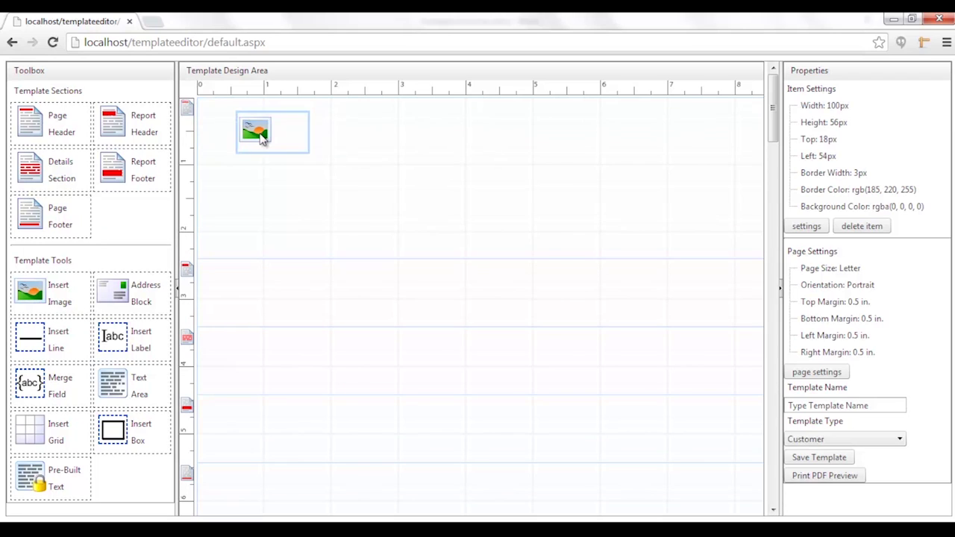
left_click_drag(307, 133, 351, 133)
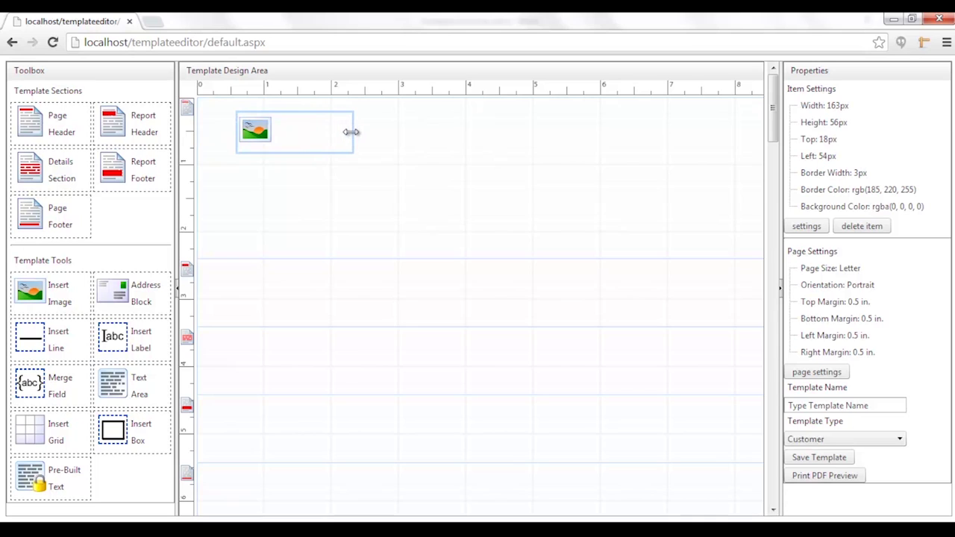
left_click_drag(116, 292, 252, 188)
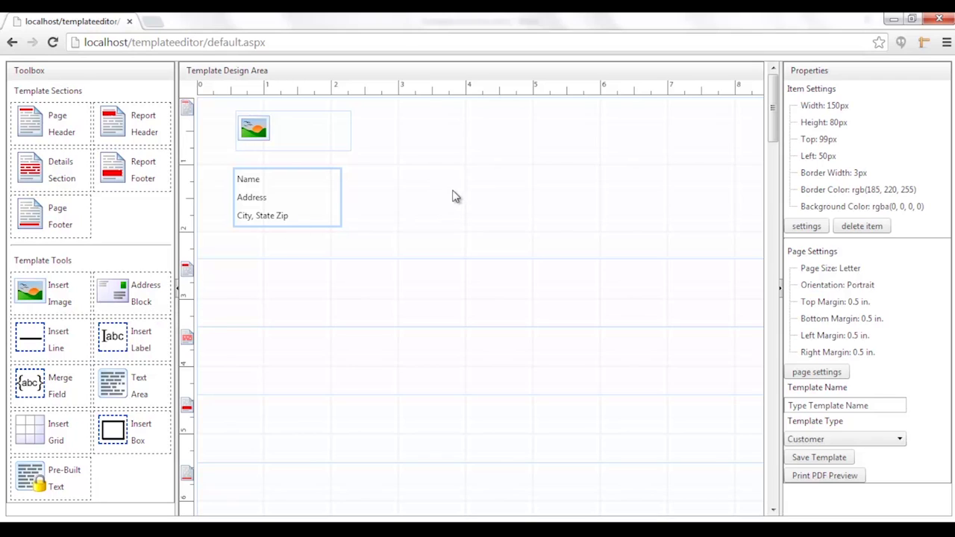
- Set the header address block's type to Company and stretch it to show all four lines
double_click(267, 204)
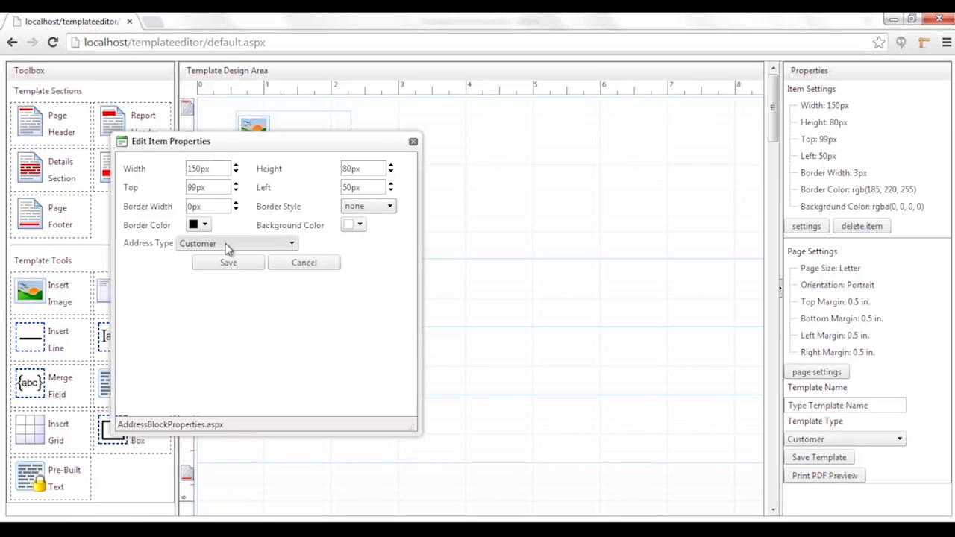
left_click(226, 245)
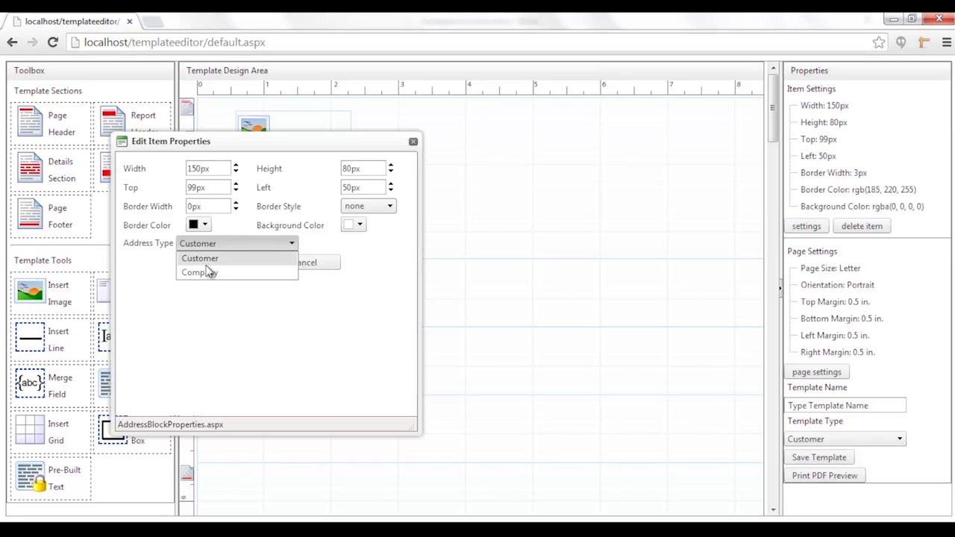
left_click(205, 272)
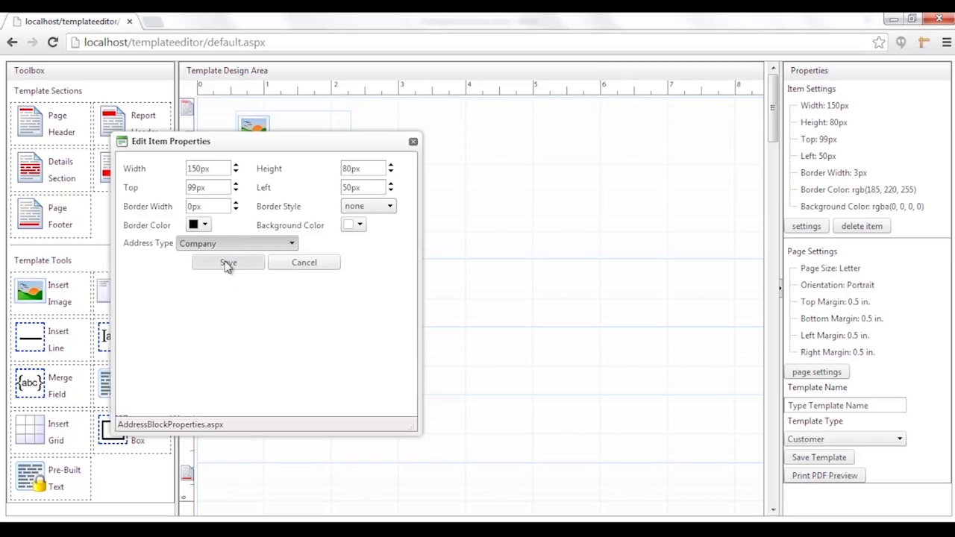
left_click(228, 265)
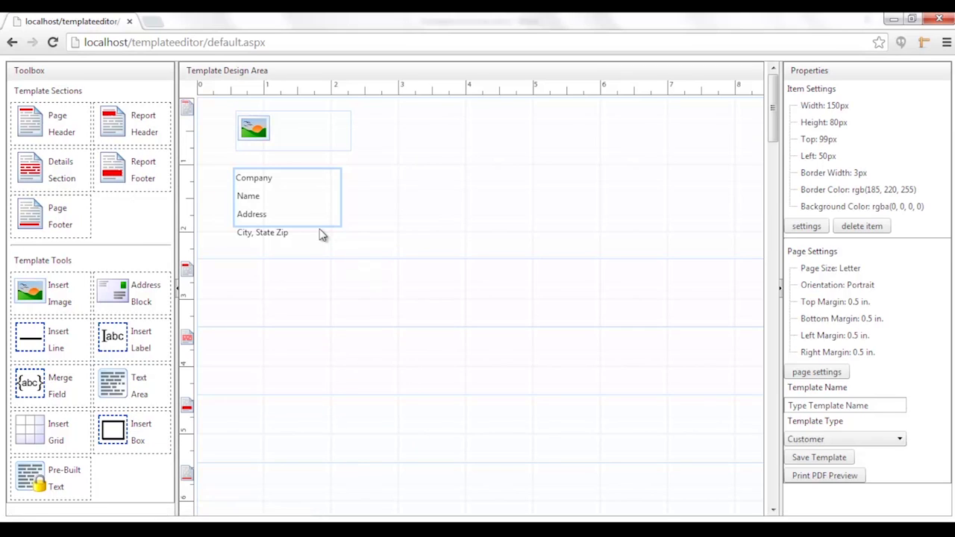
left_click_drag(323, 226, 329, 237)
left_click(374, 205)
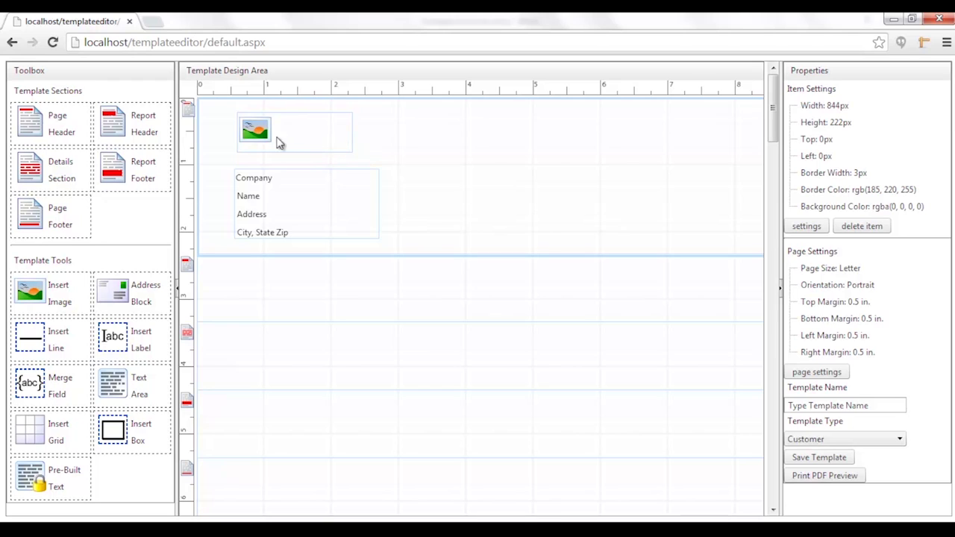
- Load REP-SoftwareLogo.jpg into the image box, enlarge it to 394×74px and shift it right
double_click(318, 132)
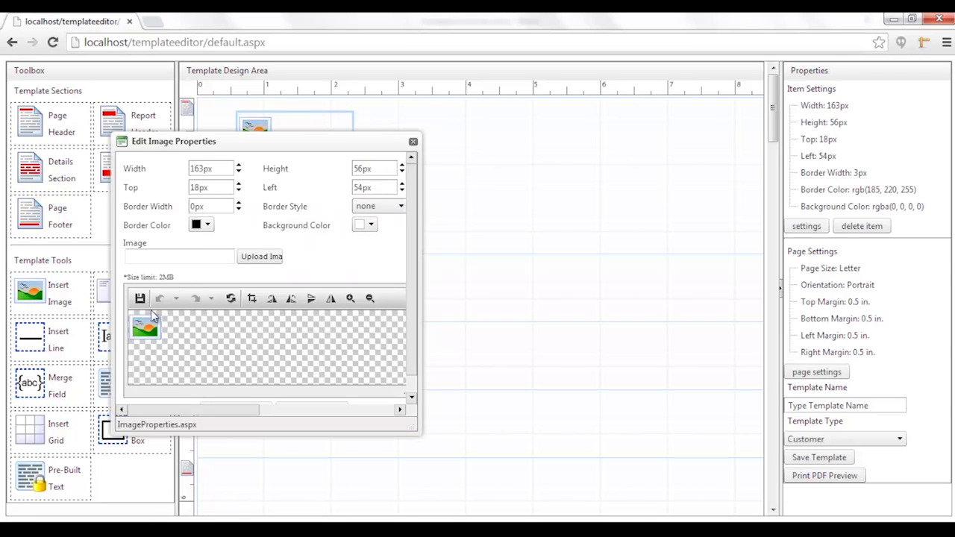
left_click(260, 261)
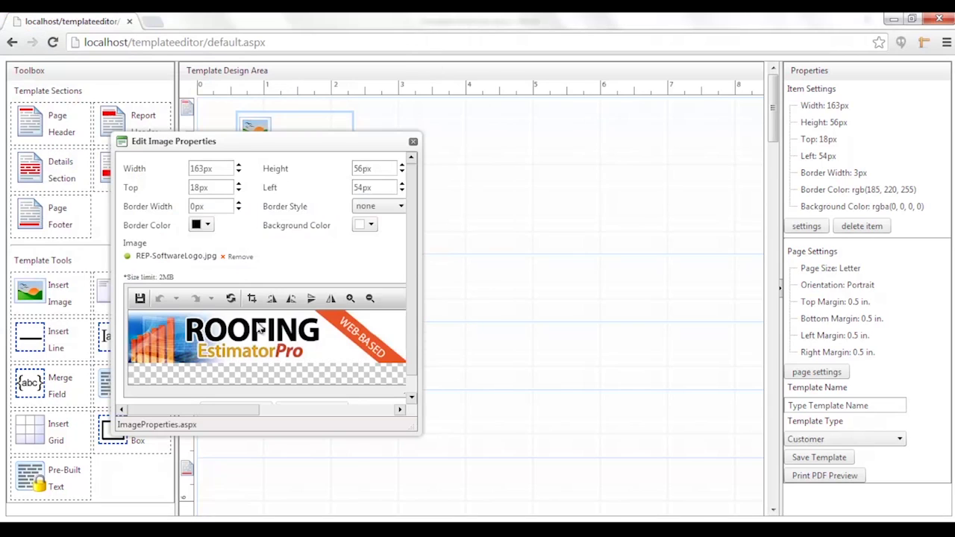
scroll(165, 383, "down", 1)
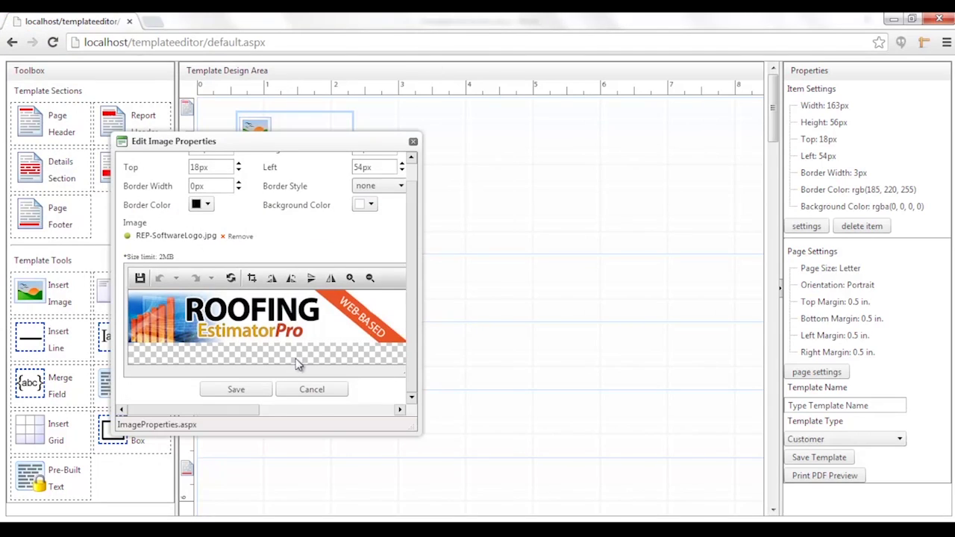
left_click(231, 388)
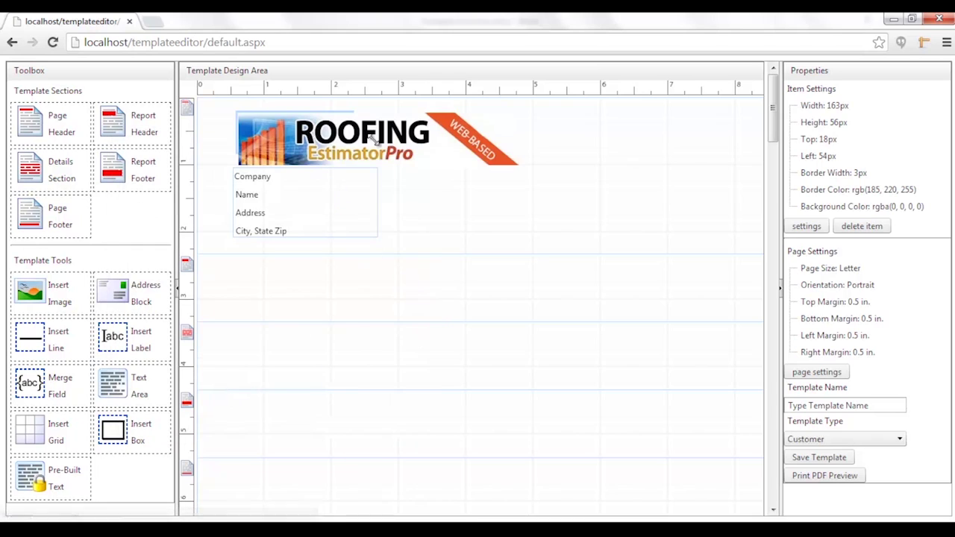
left_click_drag(351, 109, 517, 97)
left_click_drag(373, 153, 446, 158)
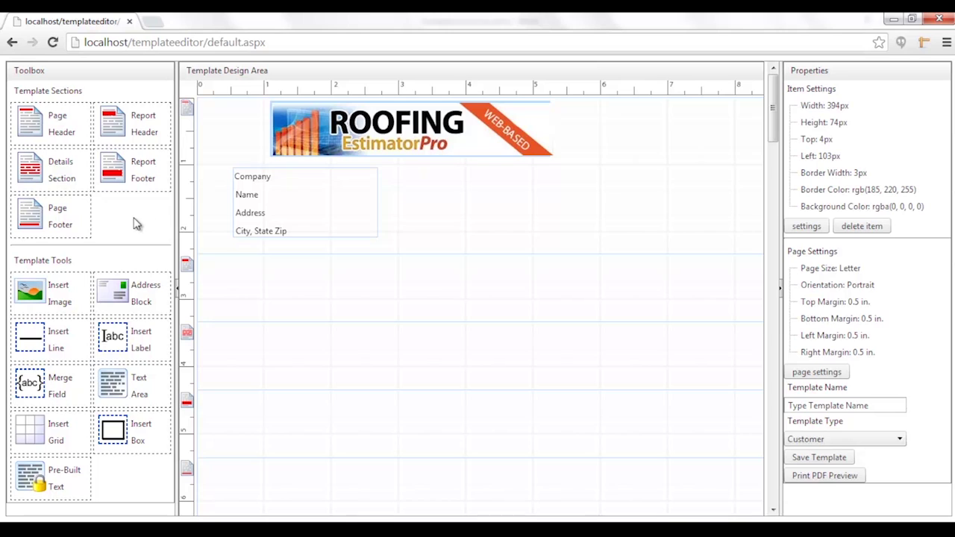
- Add two labels stacked one above the other at the header's top right
left_click_drag(137, 345, 616, 142)
left_click_drag(104, 348, 692, 143)
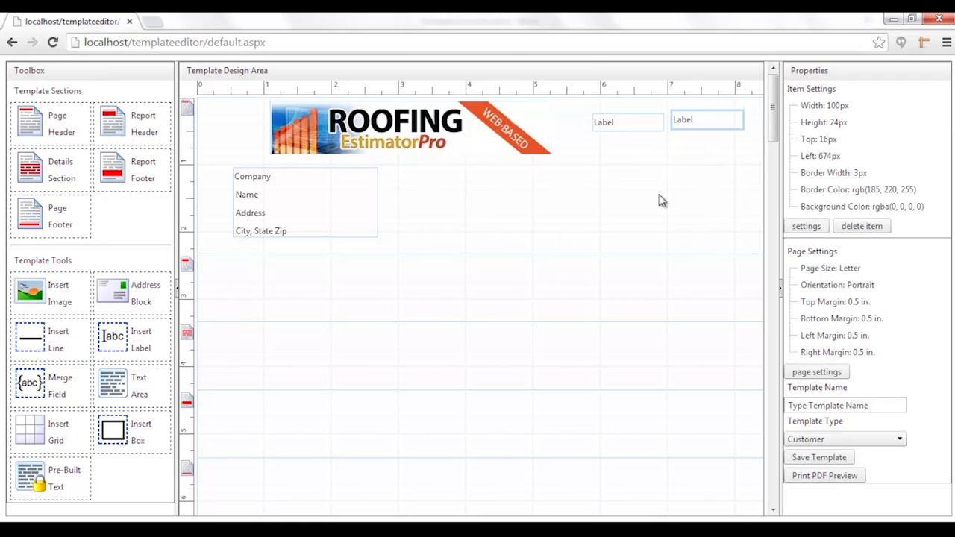
left_click(632, 124)
left_click_drag(684, 125, 610, 155)
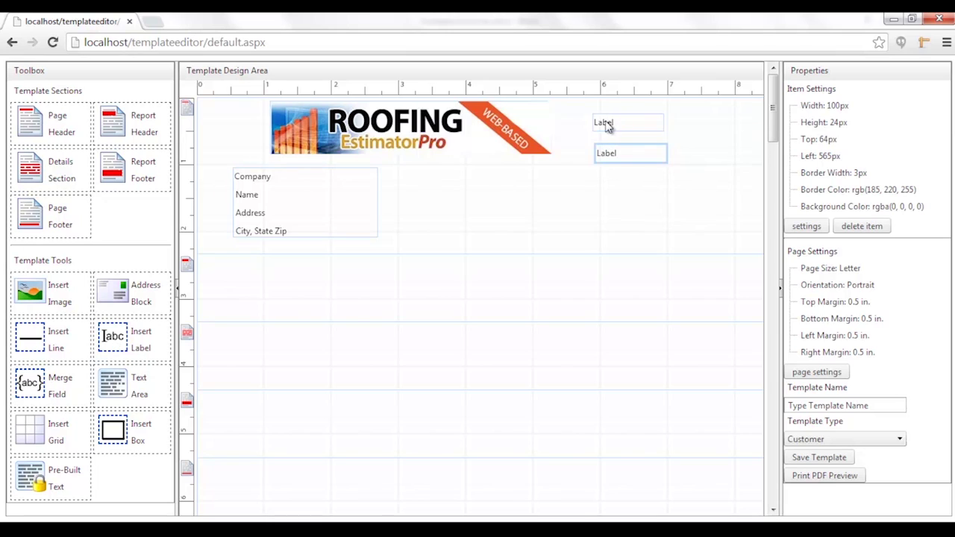
- Set the labels' text to 'Estimate Date' and 'Estimate Number'
double_click(608, 127)
type("Estimate Date")
left_click(223, 367)
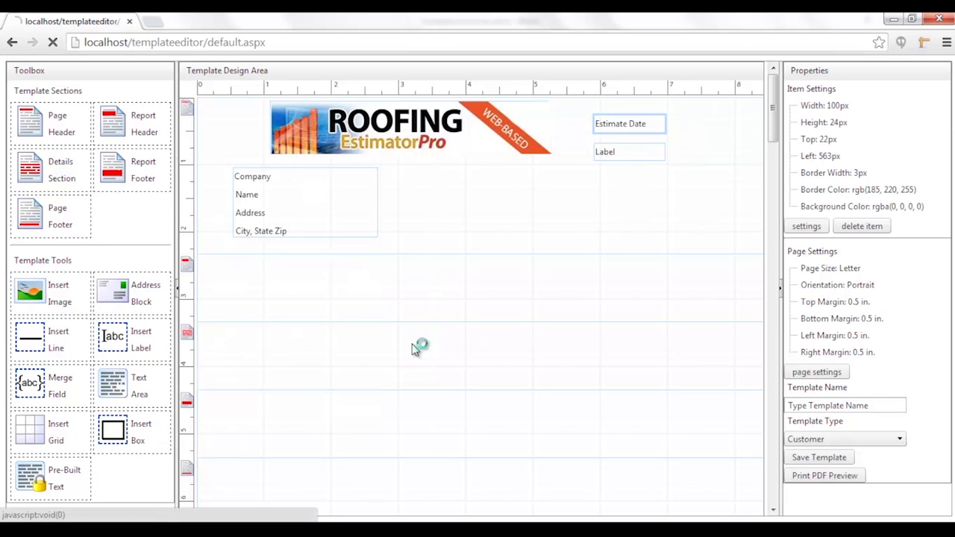
double_click(624, 152)
type("Estimate Number")
left_click(225, 366)
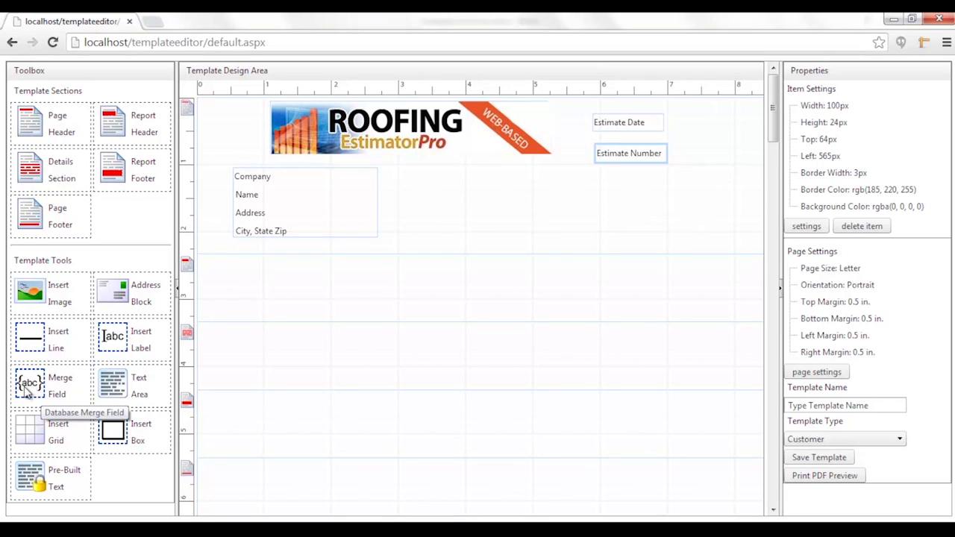
- Place a ={Table.MergeField} beside Estimate Date and Estimate Number, nudging each into line with its label
left_click_drag(33, 384, 698, 131)
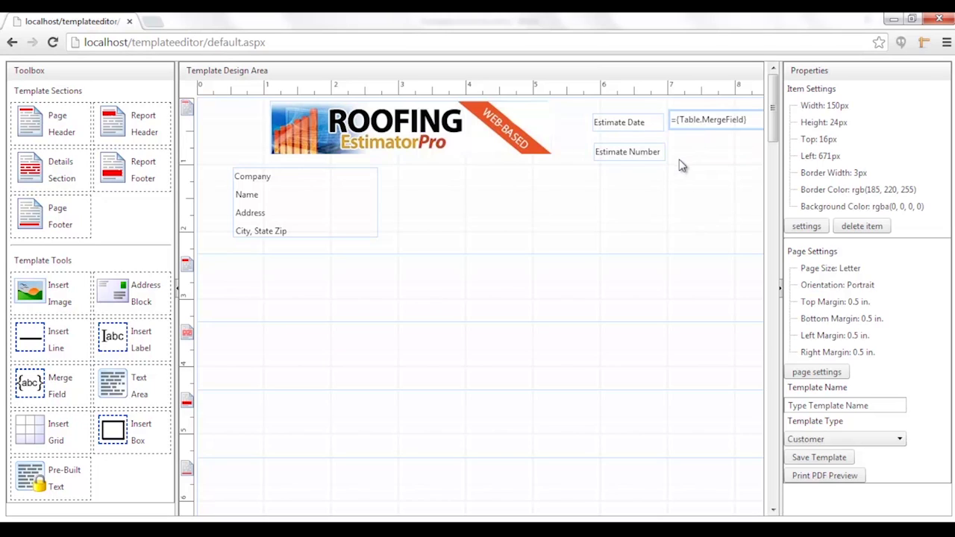
left_click_drag(33, 384, 695, 161)
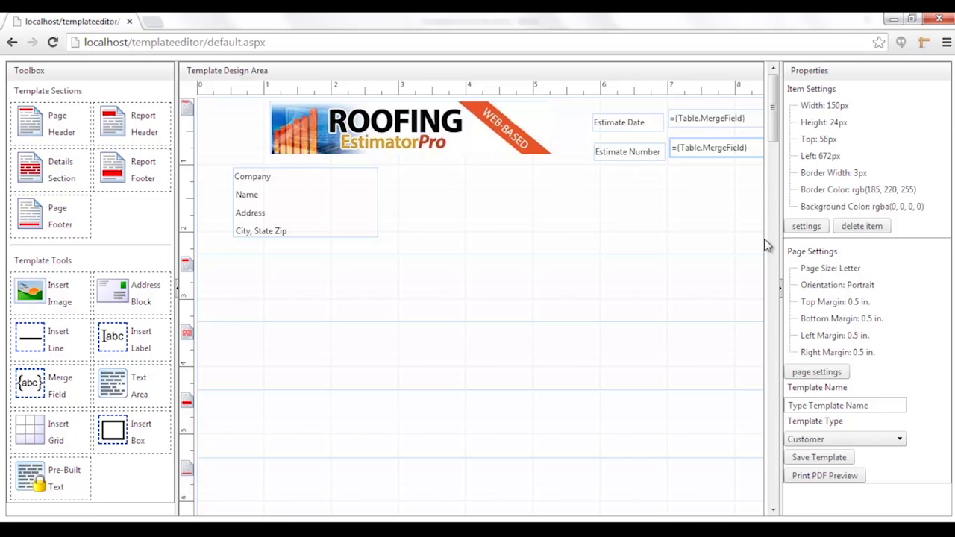
key("Down")
key("Down")
key("Down")
key("Down")
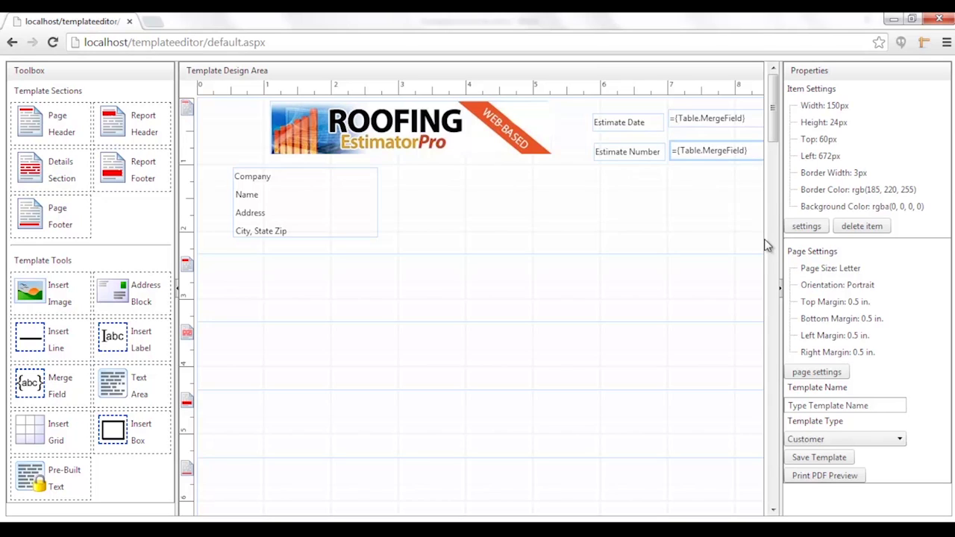
key("Down")
key("Down")
key("Down")
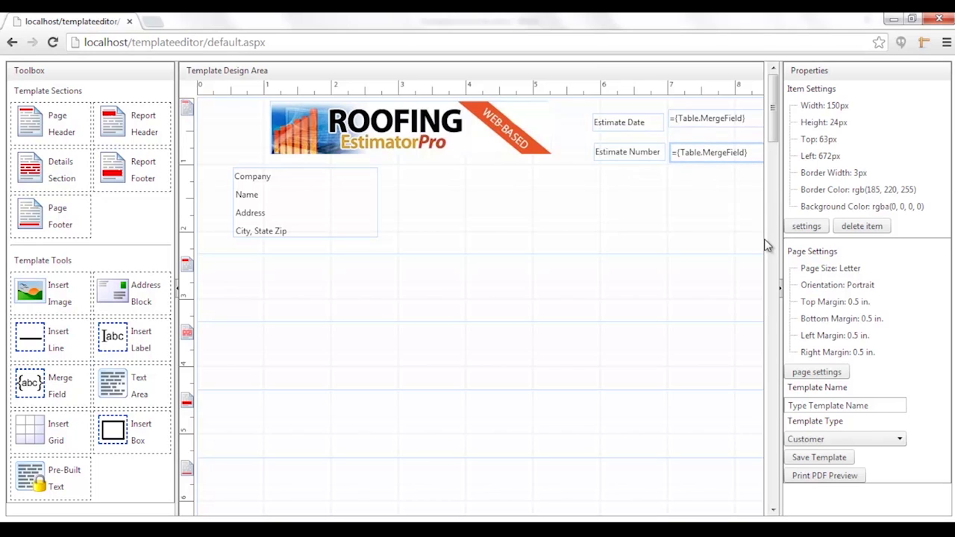
left_click(734, 126)
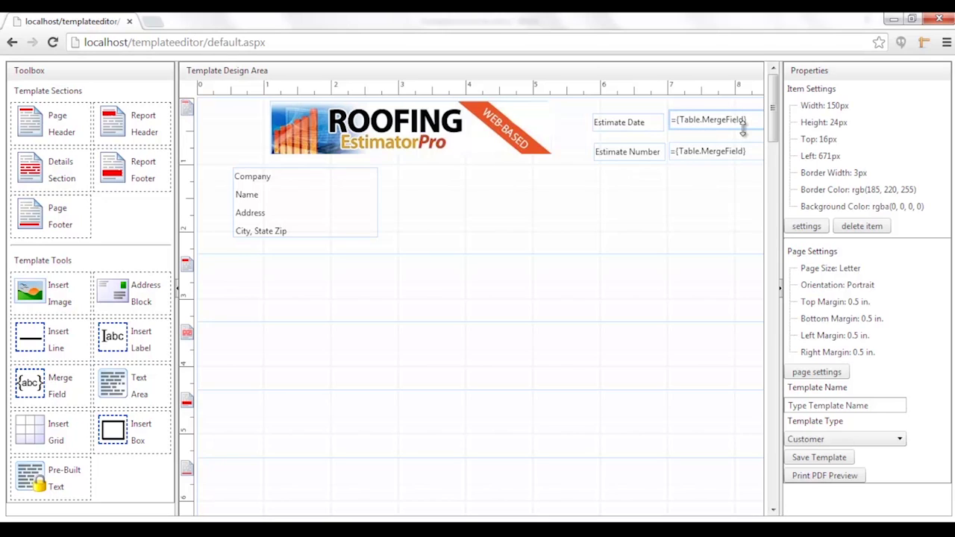
key("Down")
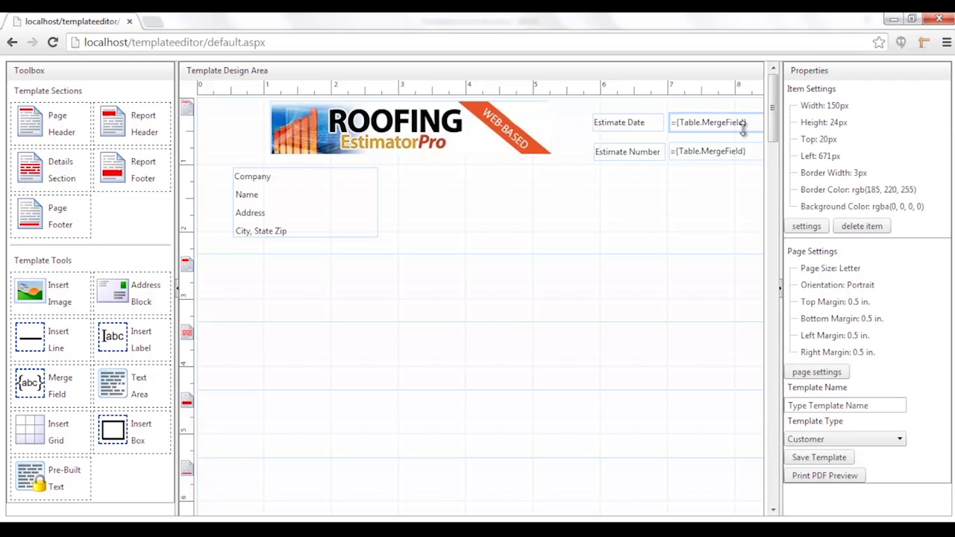
key("Down")
key("Down")
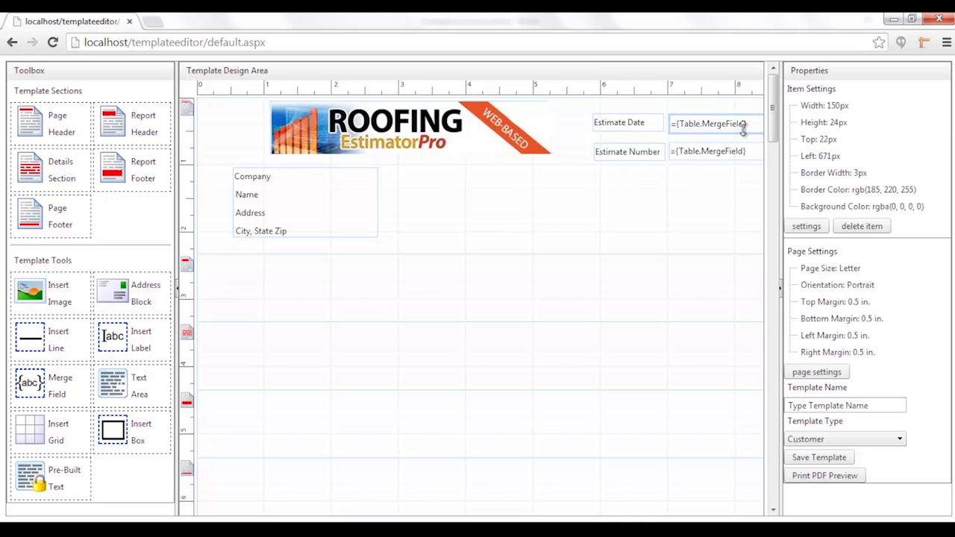
left_click(687, 220)
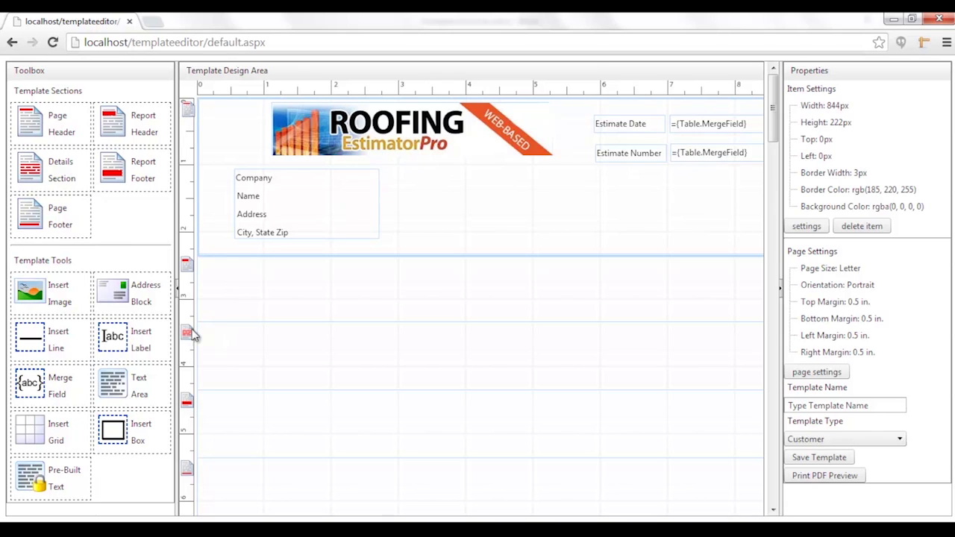
- Add a full-width divider line below the address block and nudge the address block up and left
left_click_drag(43, 350, 253, 239)
mouse_move(376, 252)
left_mouse_down()
mouse_move(366, 250)
mouse_move(378, 241)
left_mouse_up()
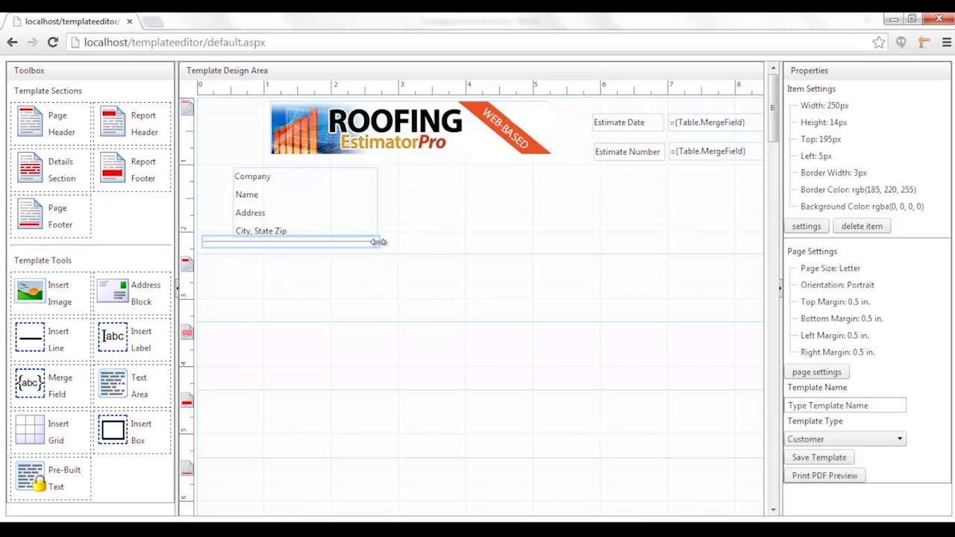
left_click(274, 196)
key("Up")
key("Up")
key("Up")
key("Up")
key("Up")
key("Up")
key("Up")
key("Up")
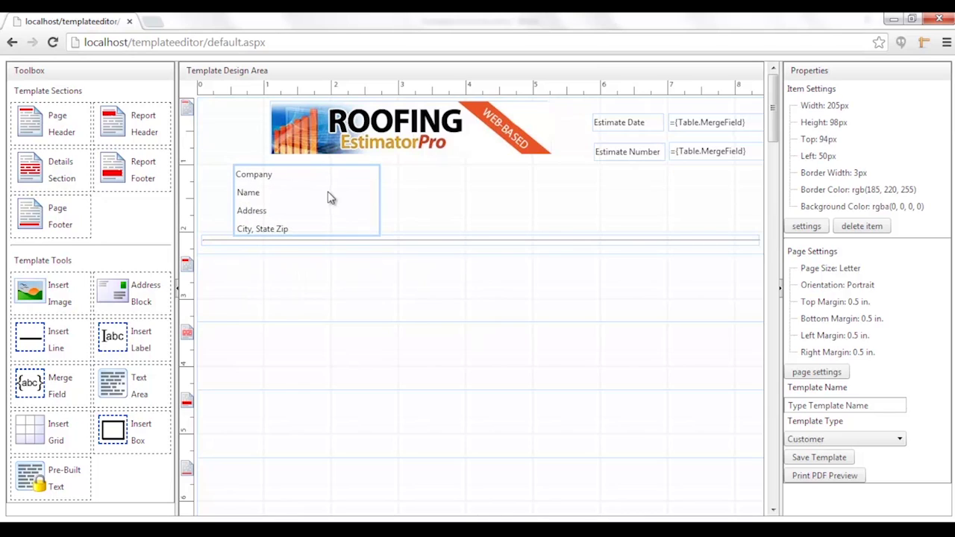
key("Left")
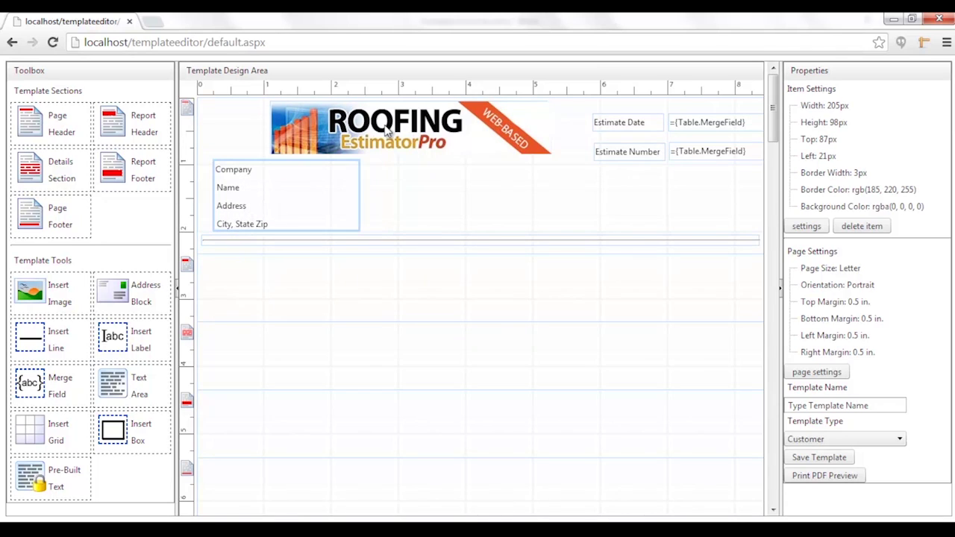
double_click(388, 130)
- Replace the header logo image with LogoSmall.png
left_click(277, 259)
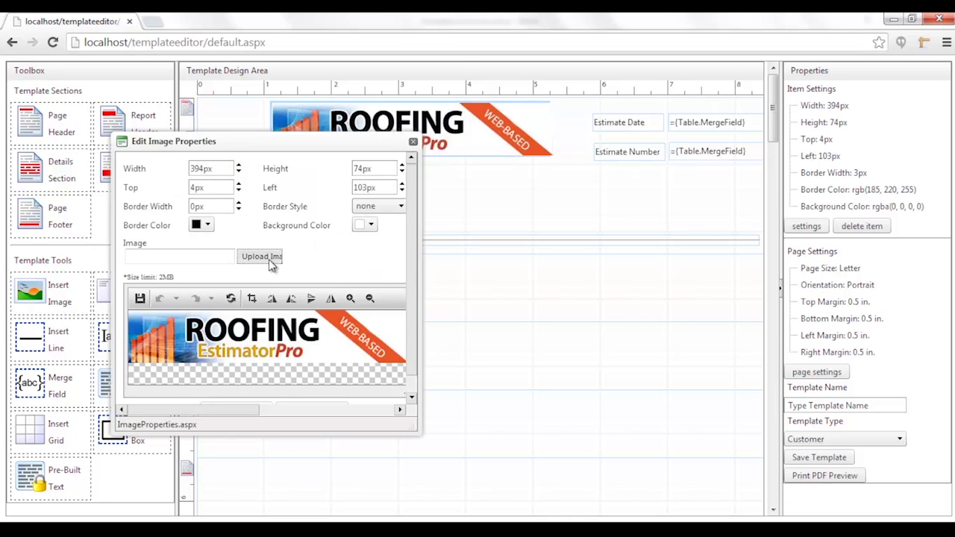
left_click(164, 257)
double_click(165, 256)
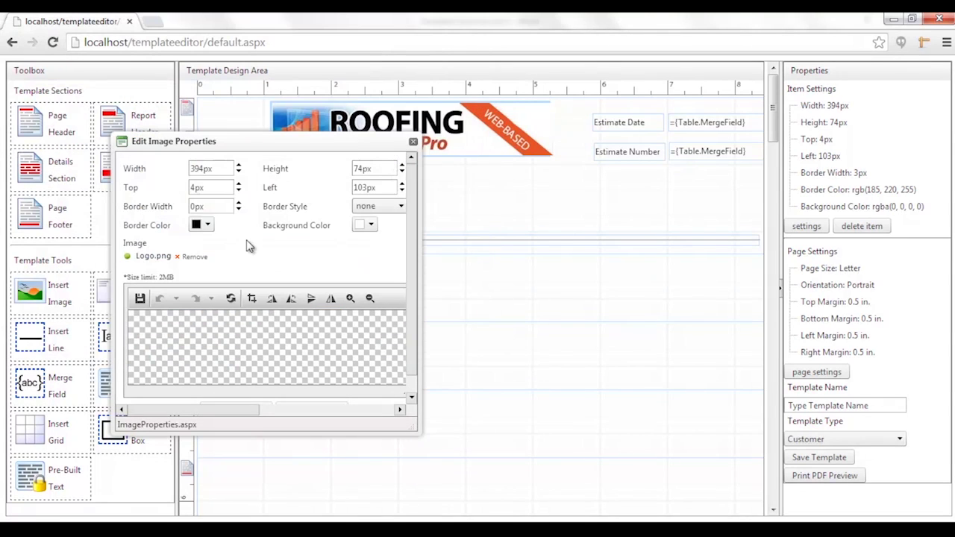
left_click(207, 224)
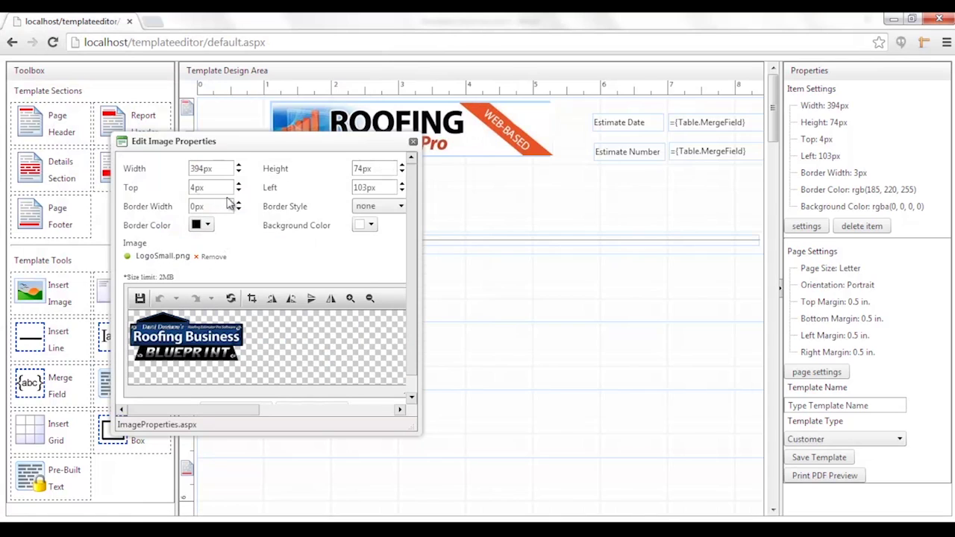
scroll(261, 343, "down", 1)
left_click(229, 386)
- Shrink the logo to 177×74px, move it top-left, and add a label beside the address block
left_click_drag(549, 135, 396, 135)
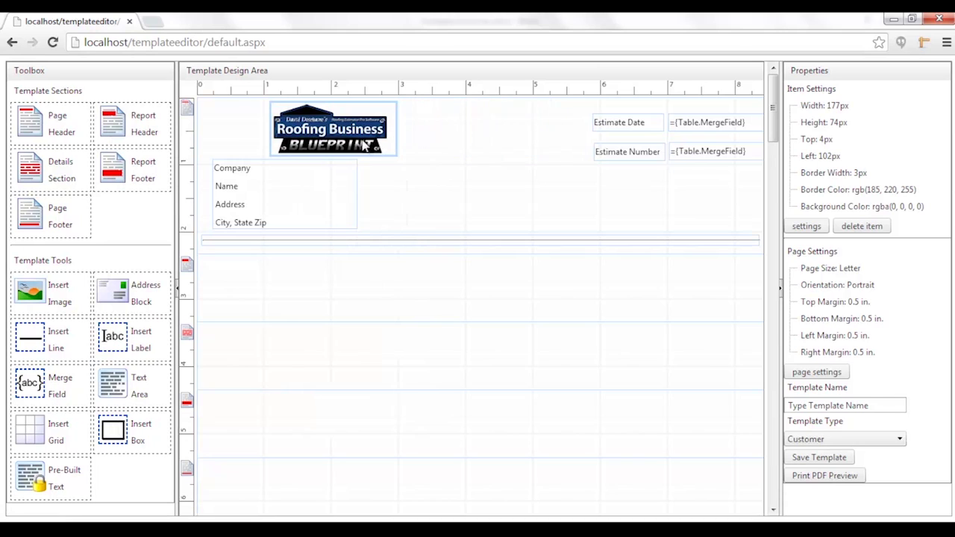
left_click_drag(338, 140, 276, 135)
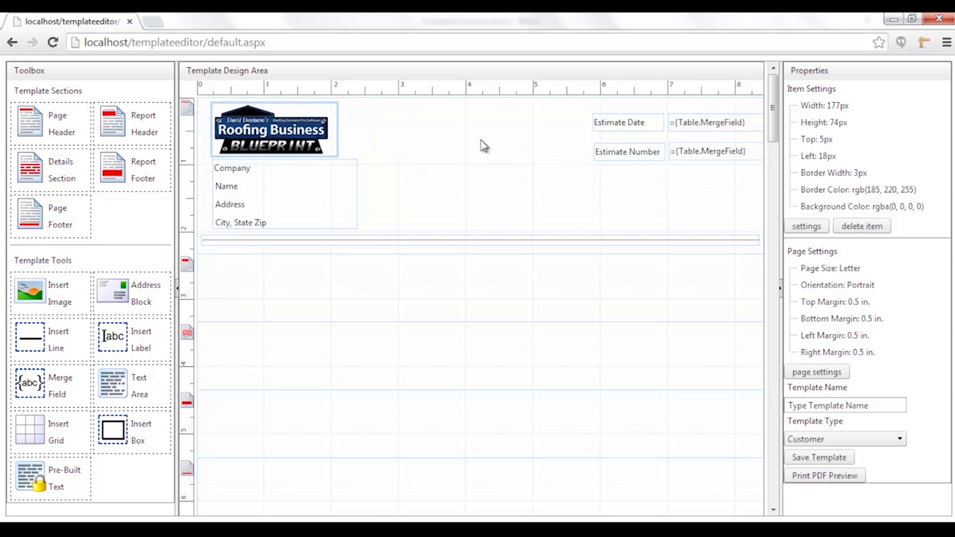
left_click_drag(112, 345, 423, 207)
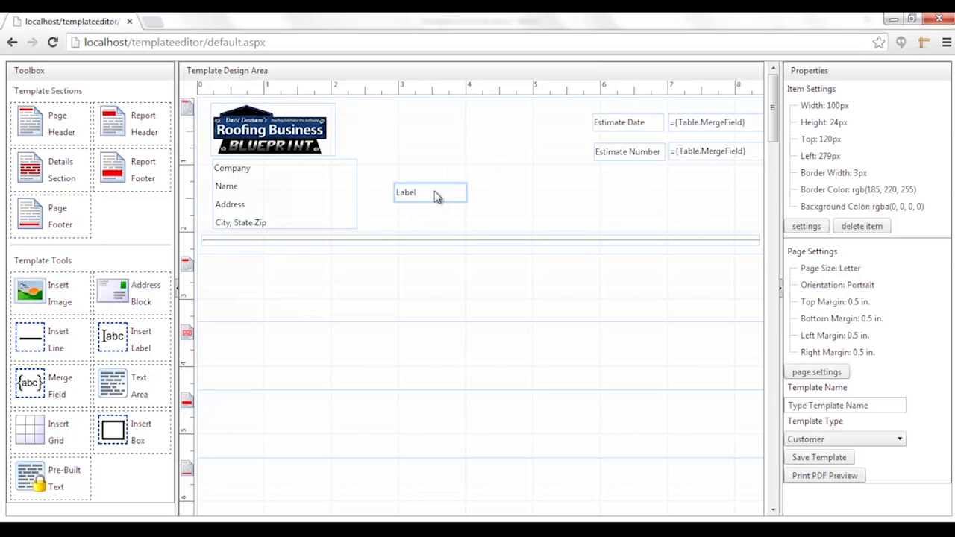
- Change the new label to 'Estimate' in bold at the largest size, 7
double_click(438, 195)
left_click_drag(120, 278, 247, 313)
type("Est")
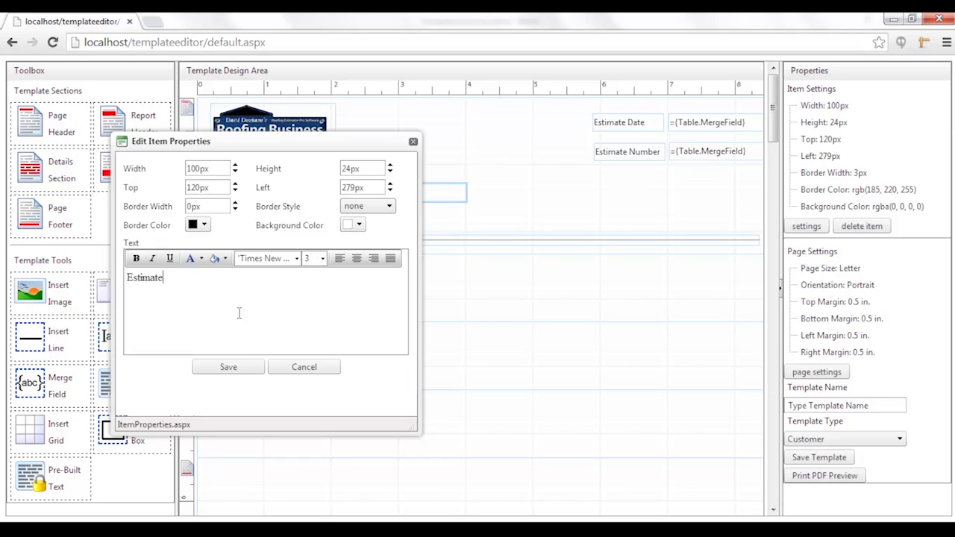
type("imate")
double_click(160, 278)
left_click(136, 258)
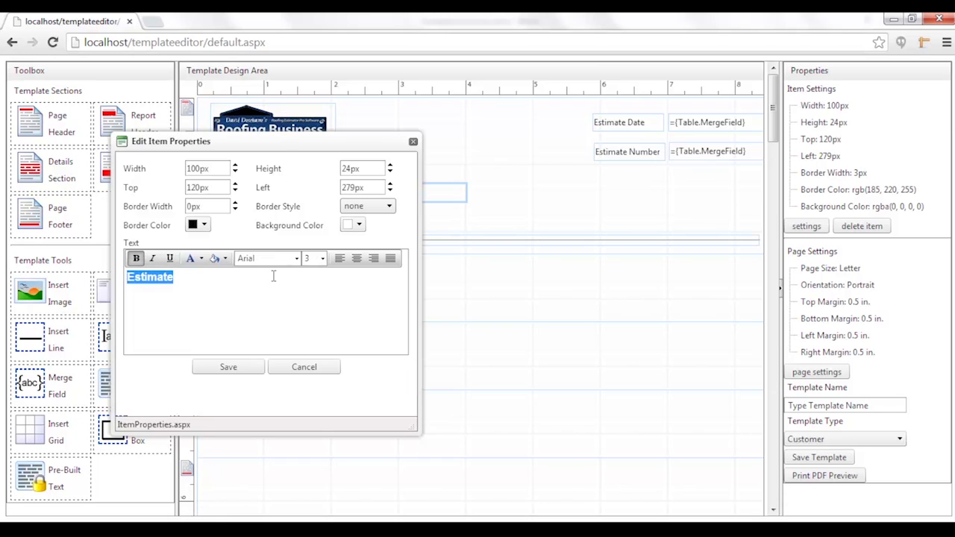
left_click(322, 258)
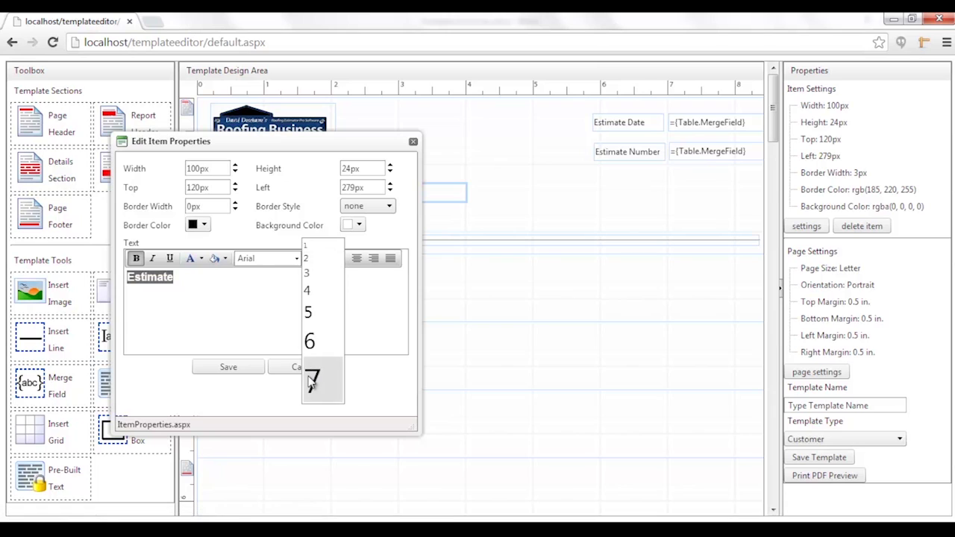
left_click(312, 379)
left_click(228, 367)
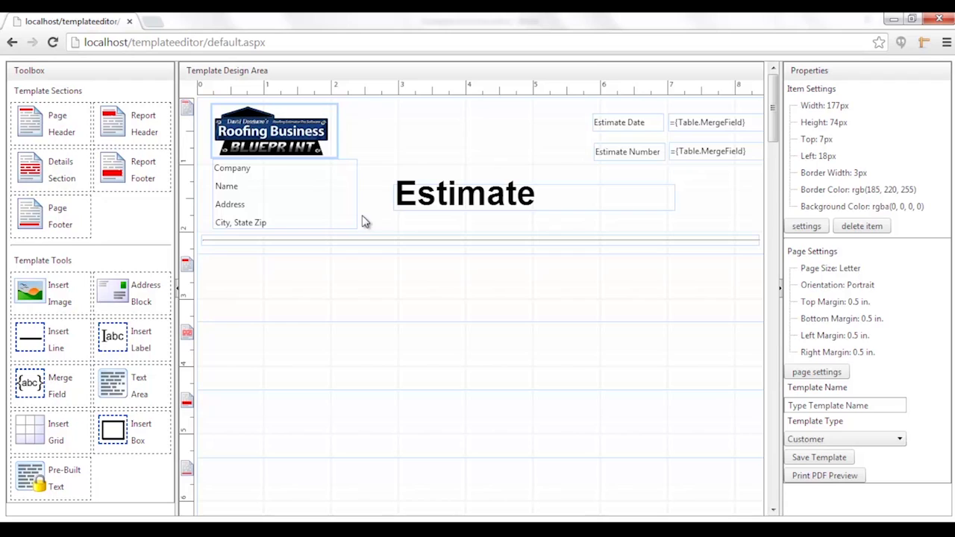
left_click(273, 290)
- Place an address block in the band below the header, make it Customer type, and stretch it taller
left_click_drag(97, 298, 266, 291)
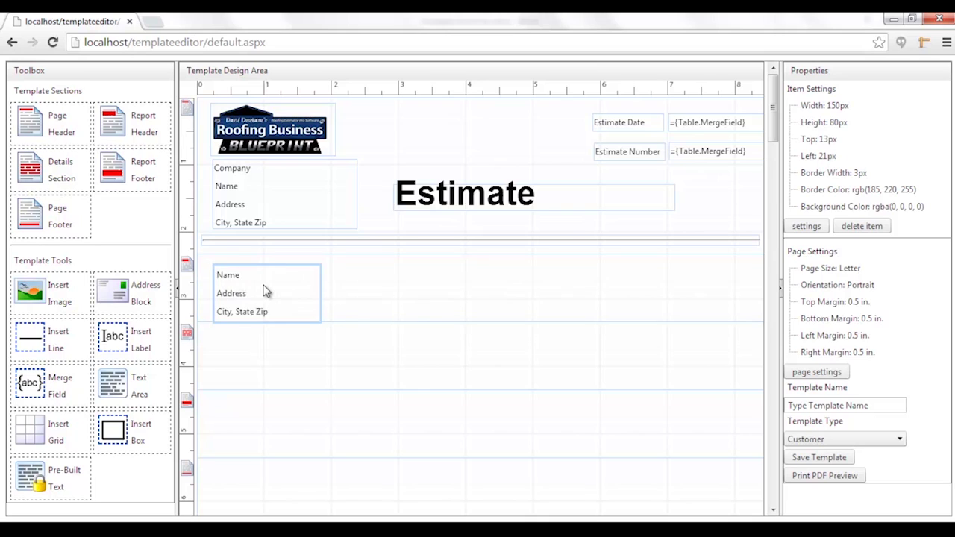
double_click(270, 291)
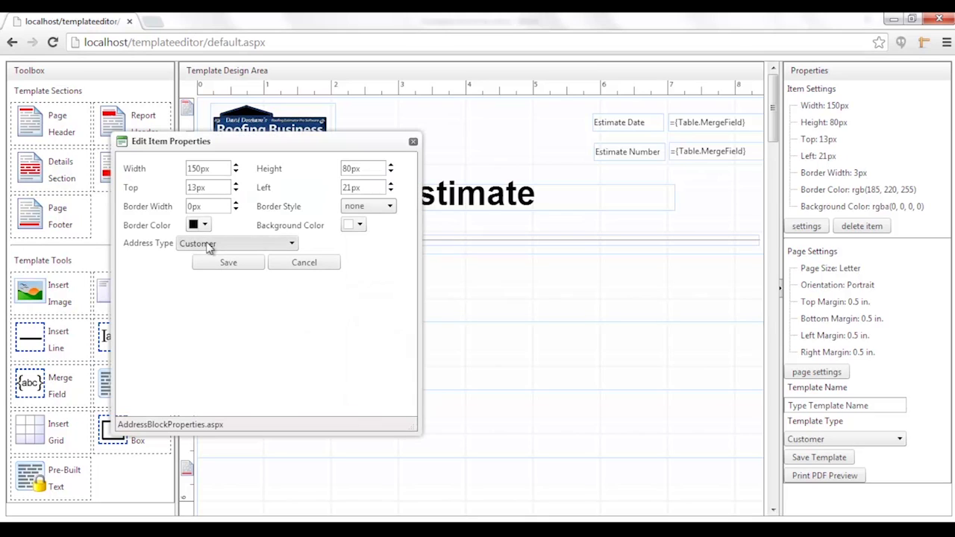
left_click(240, 263)
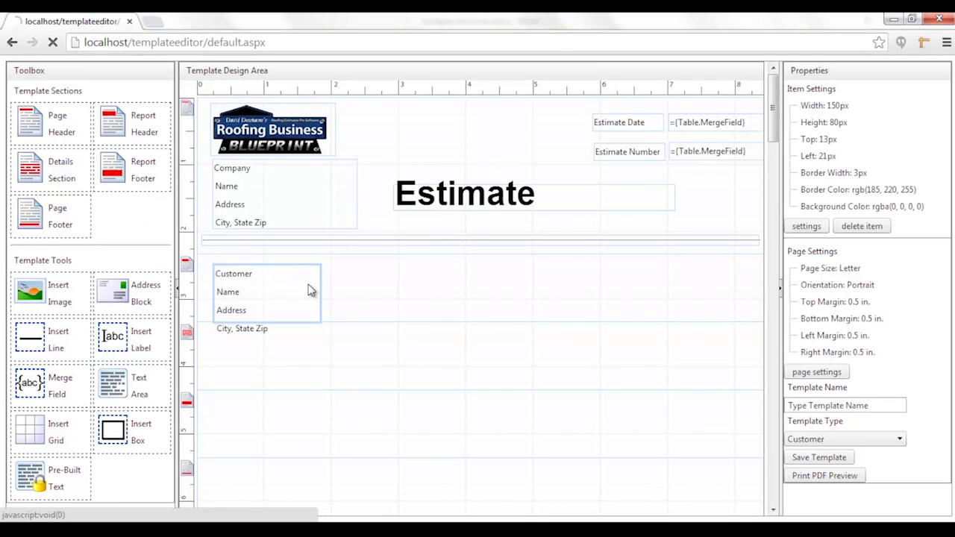
left_click_drag(313, 322, 307, 338)
left_click(363, 323)
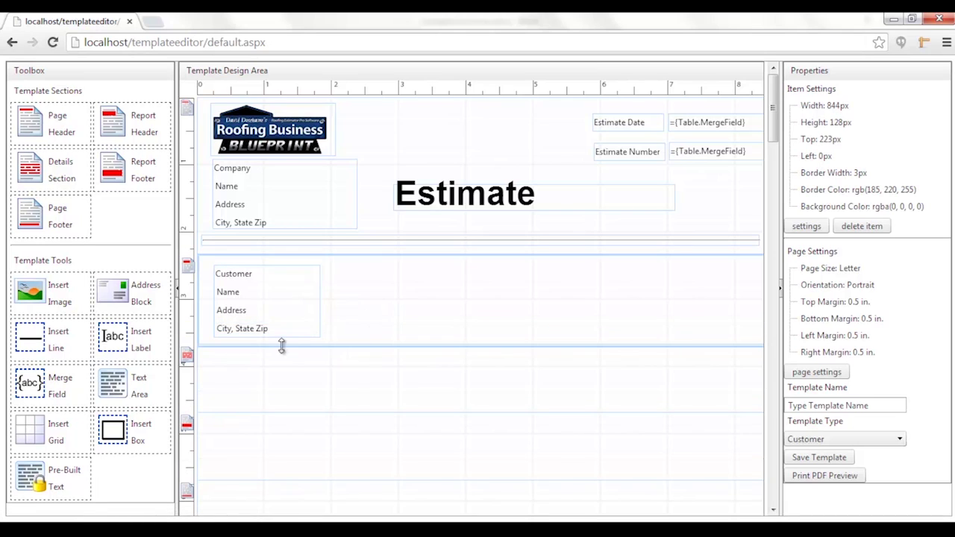
- Add two aligned ={Table.MergeField} fields on the right with a label to their left
left_click_drag(56, 384, 625, 297)
left_click_drag(60, 394, 657, 321)
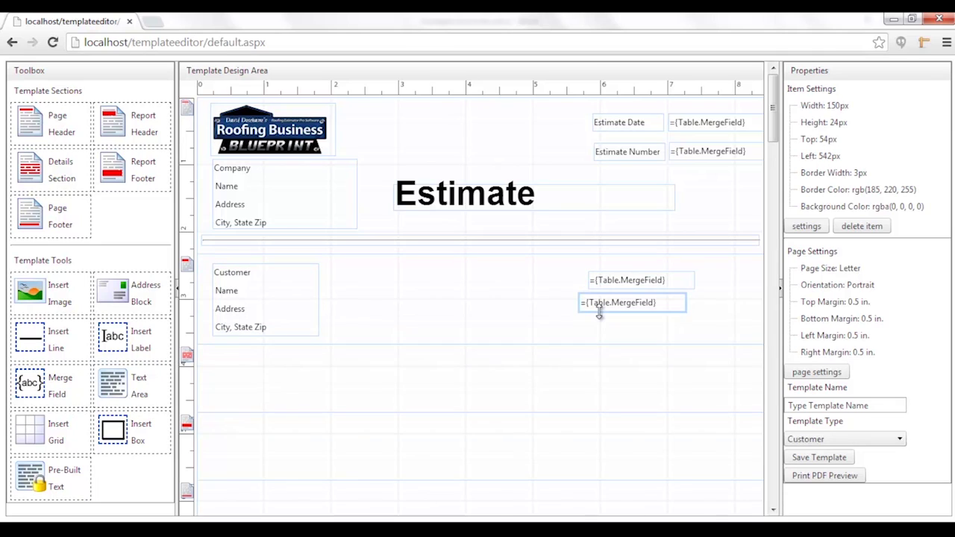
left_click_drag(599, 313, 610, 314)
left_click_drag(113, 337, 509, 288)
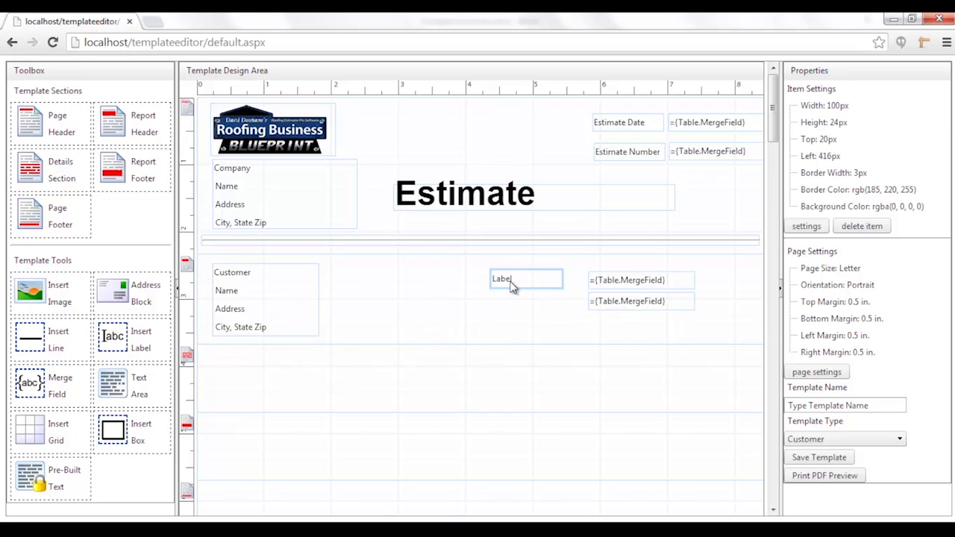
- Change the label beside the first merge field to 'Phone #'
double_click(511, 288)
key("ctrl+a")
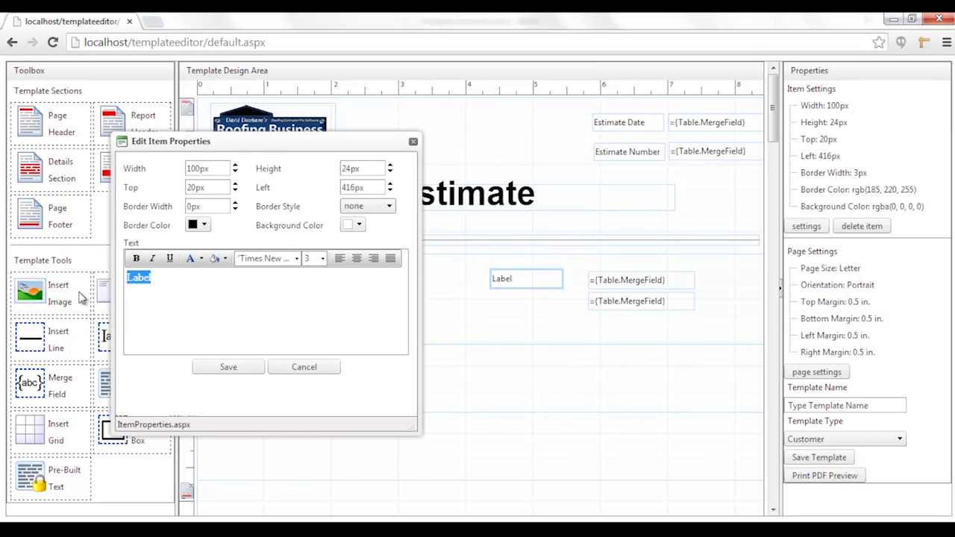
type("Phone #")
key("Return")
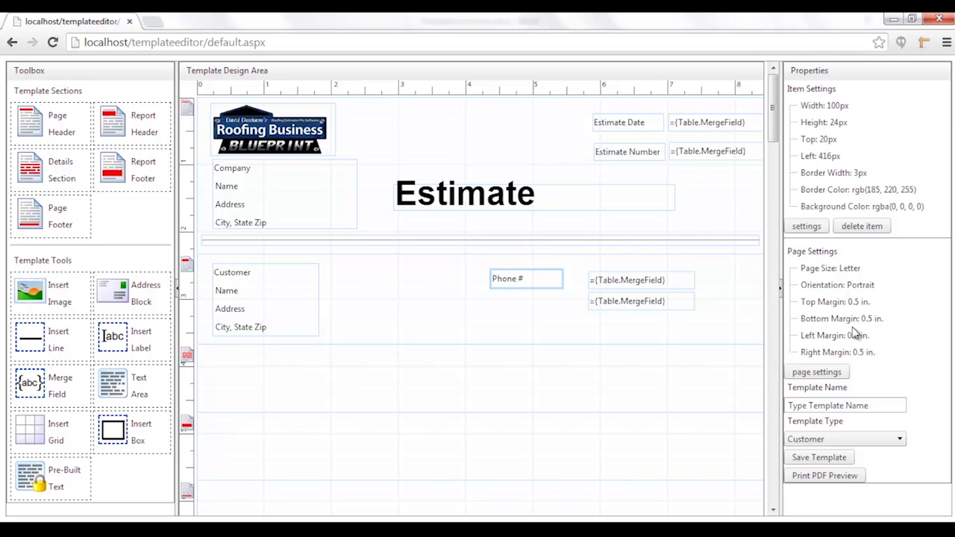
- Duplicate the Phone # label below the original and select its text for renaming to Email Address
left_click_drag(510, 278, 517, 286)
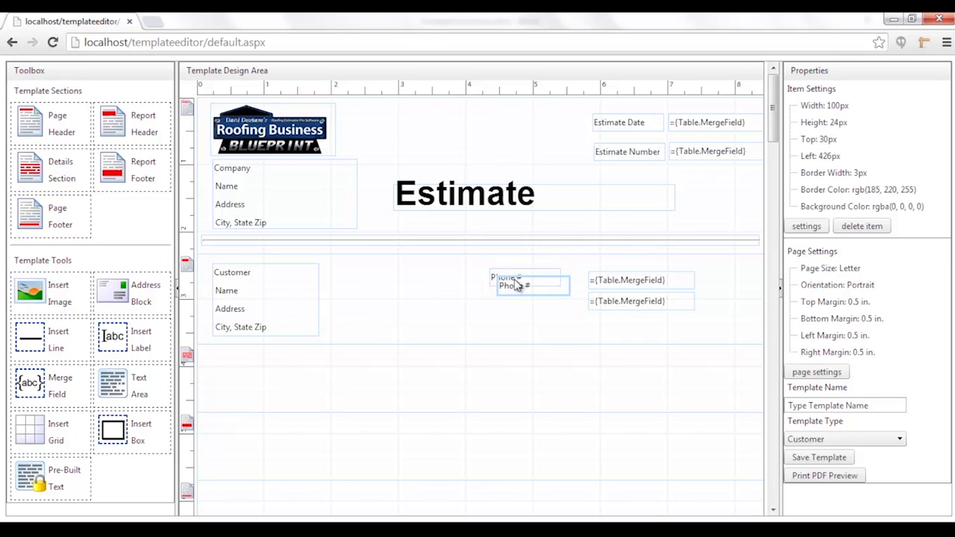
left_click_drag(517, 285, 519, 288)
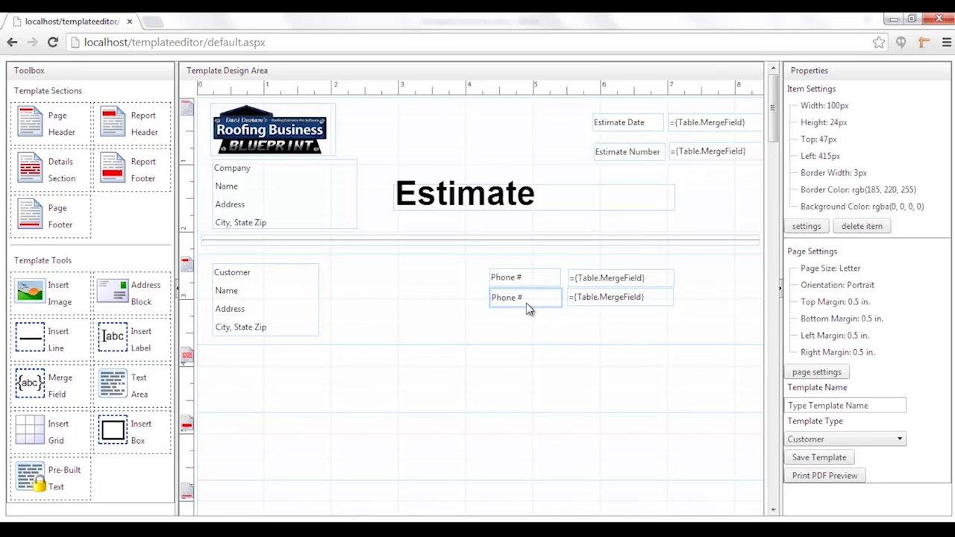
double_click(547, 300)
triple_click(271, 290)
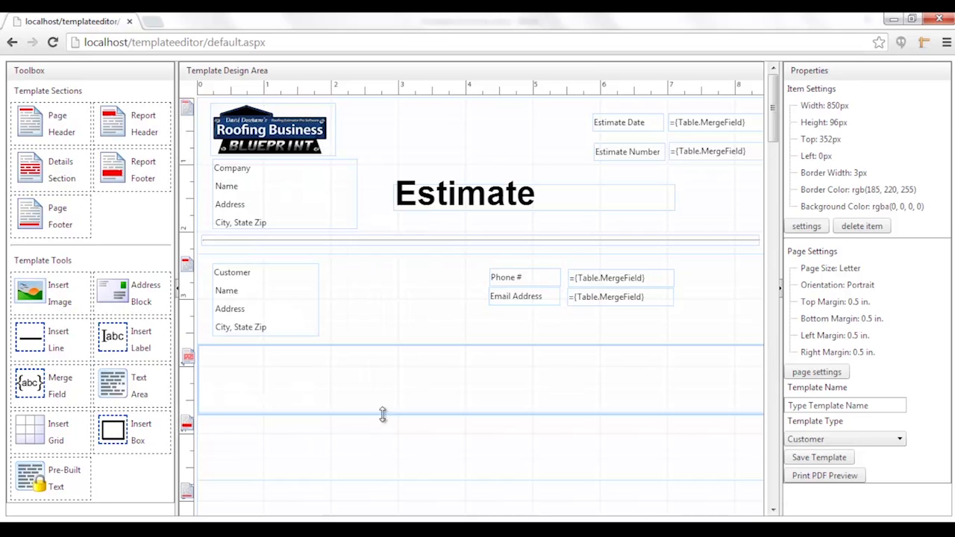
- Enlarge the details section, insert the product grid, and add a pre-built text block beneath it
left_click_drag(382, 413, 376, 442)
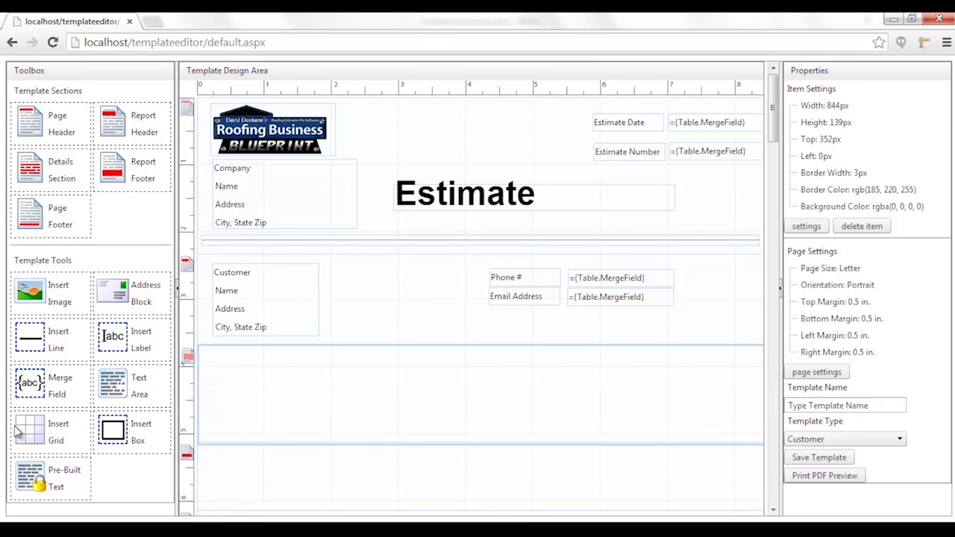
left_click_drag(35, 436, 258, 387)
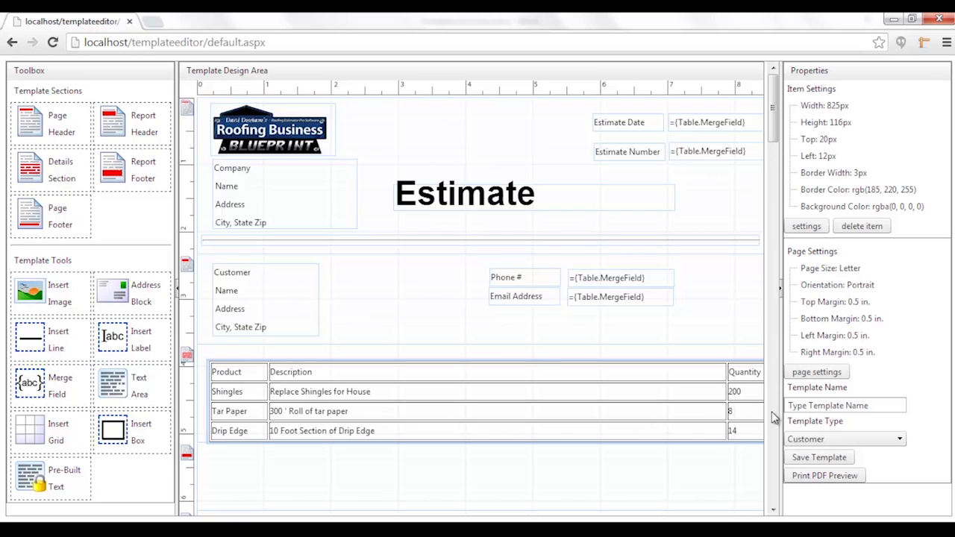
left_click_drag(196, 446, 201, 458)
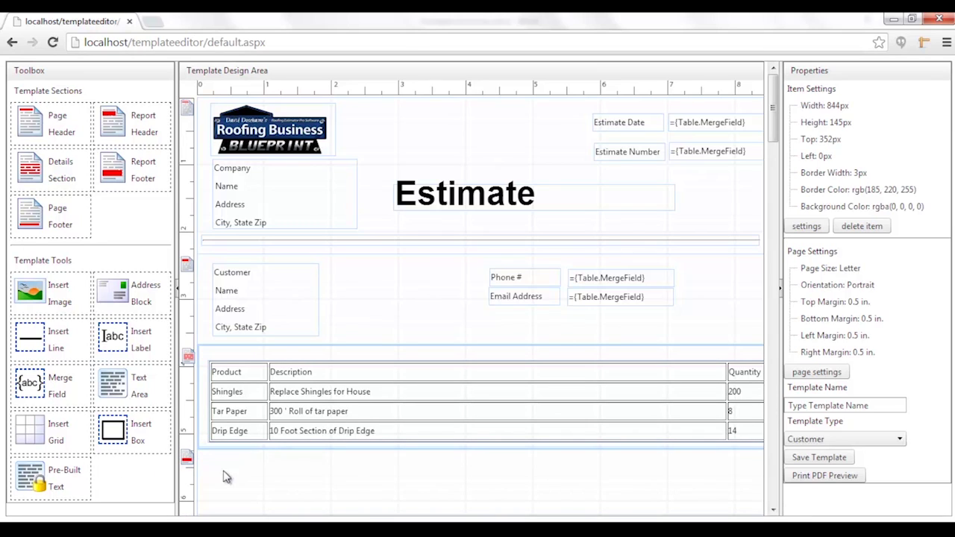
left_click_drag(31, 481, 237, 481)
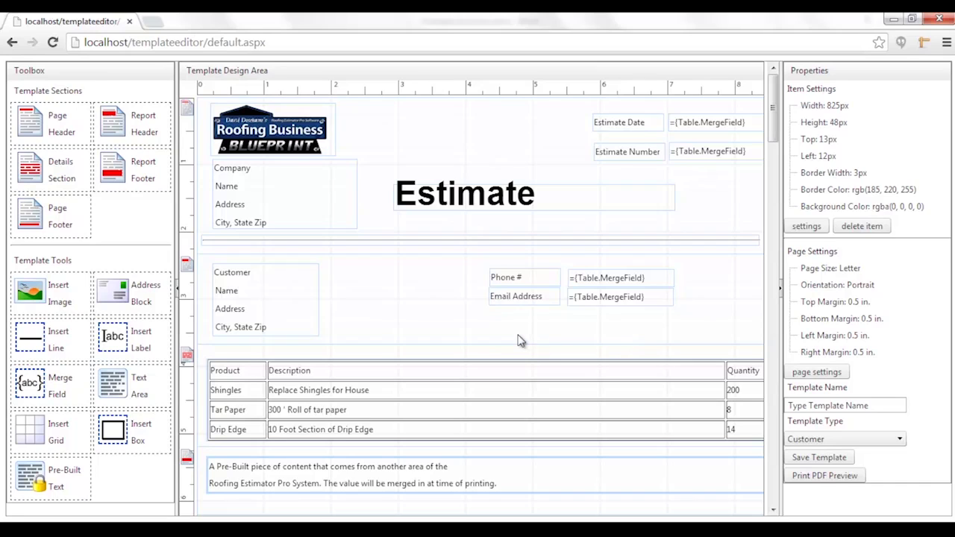
left_click(805, 478)
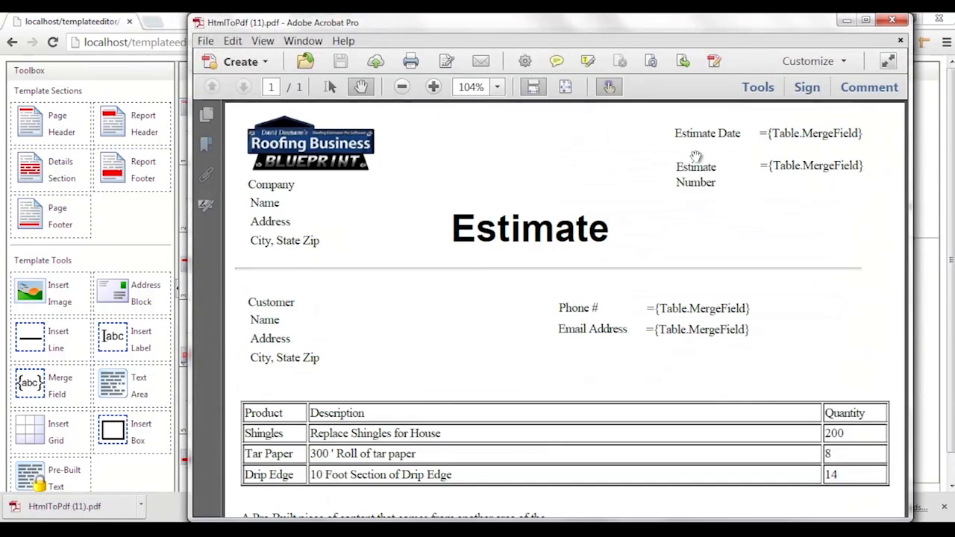
scroll(589, 224, "down", 10)
scroll(597, 306, "up", 10)
scroll(594, 224, "down", 4)
scroll(642, 262, "up", 2)
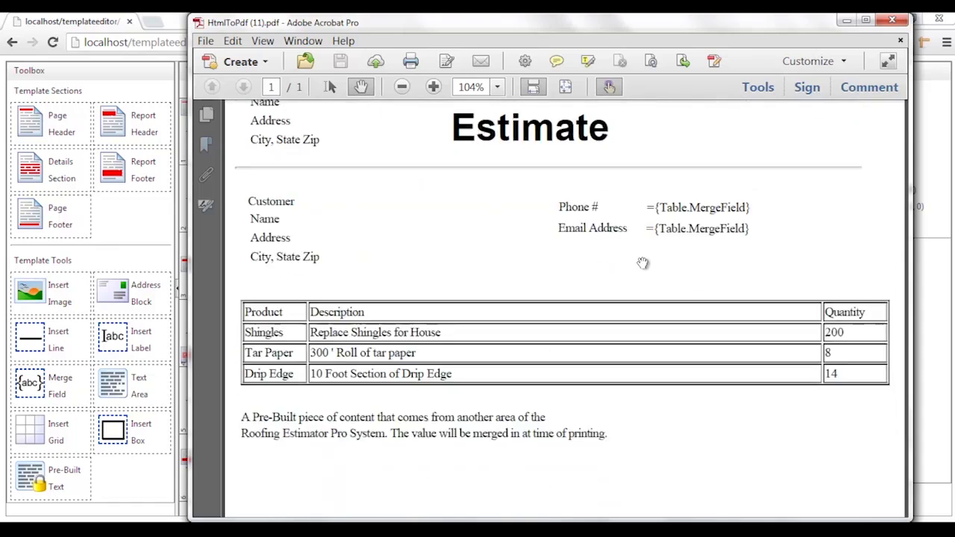
left_click(846, 20)
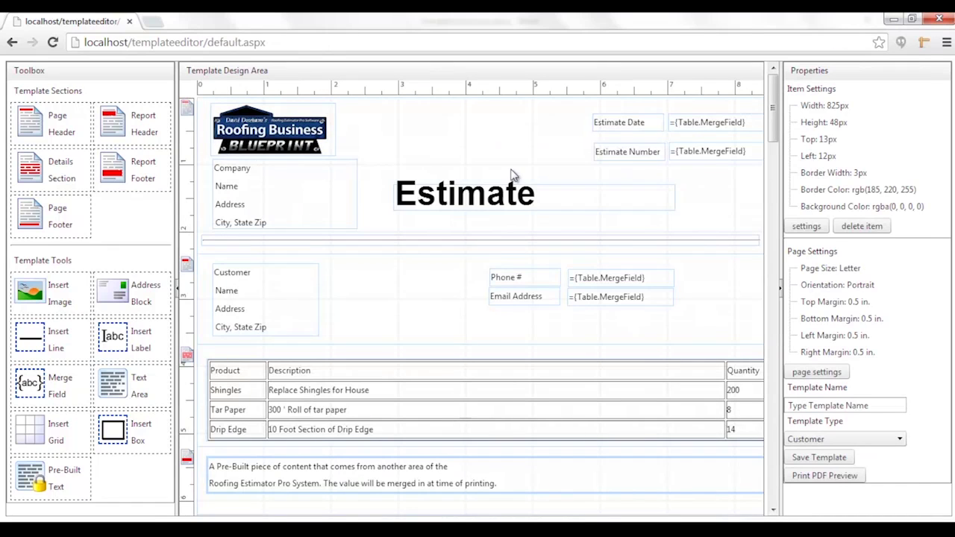